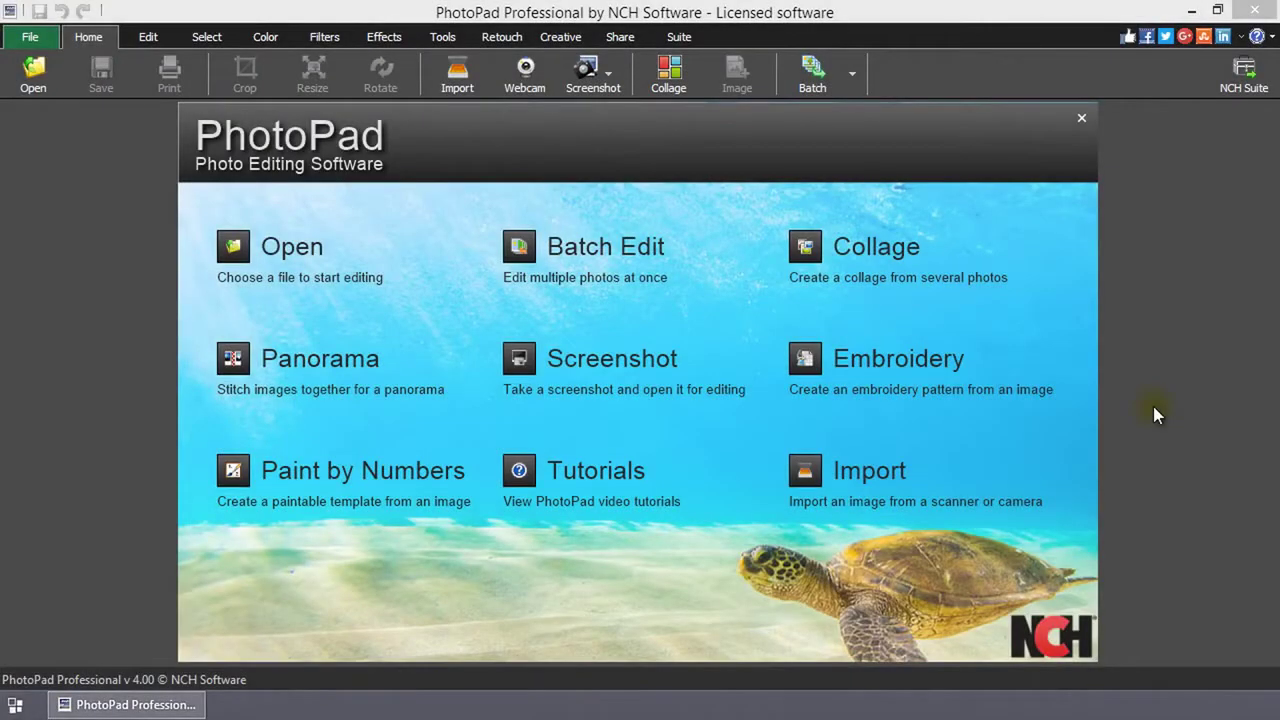
Start a new landscape collage with the Clouds background
left_click(874, 254)
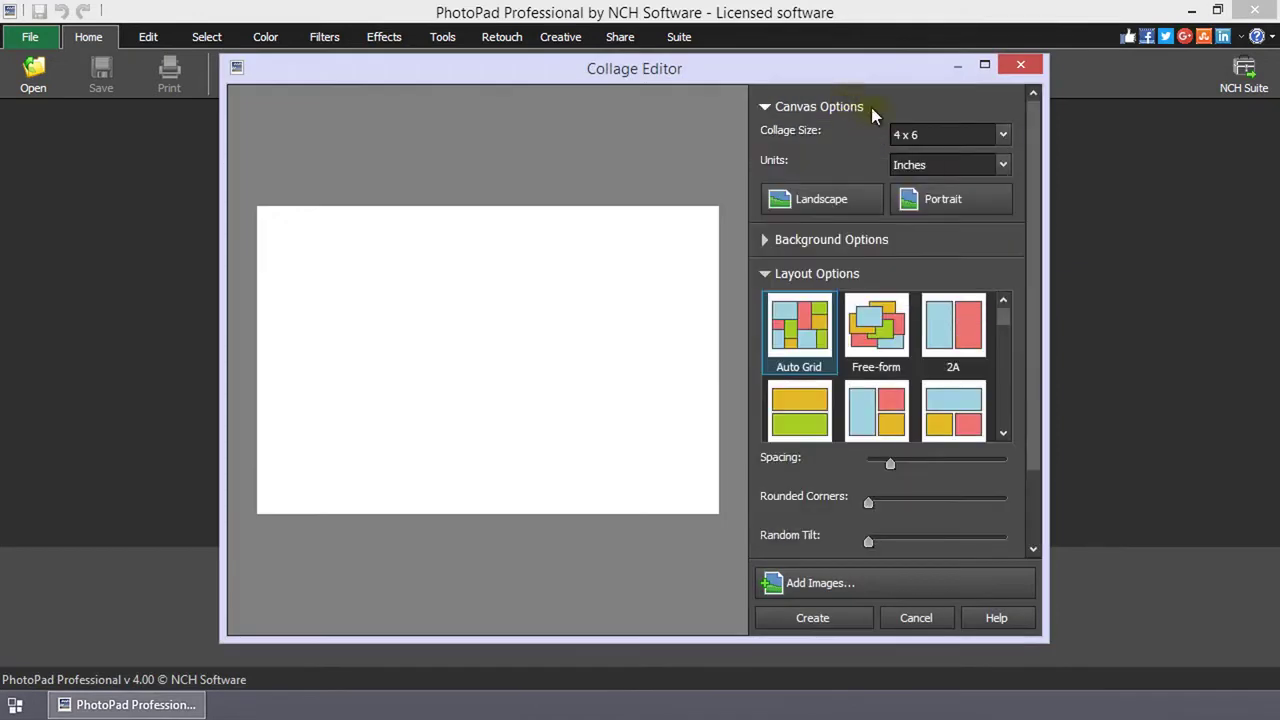
left_click(930, 200)
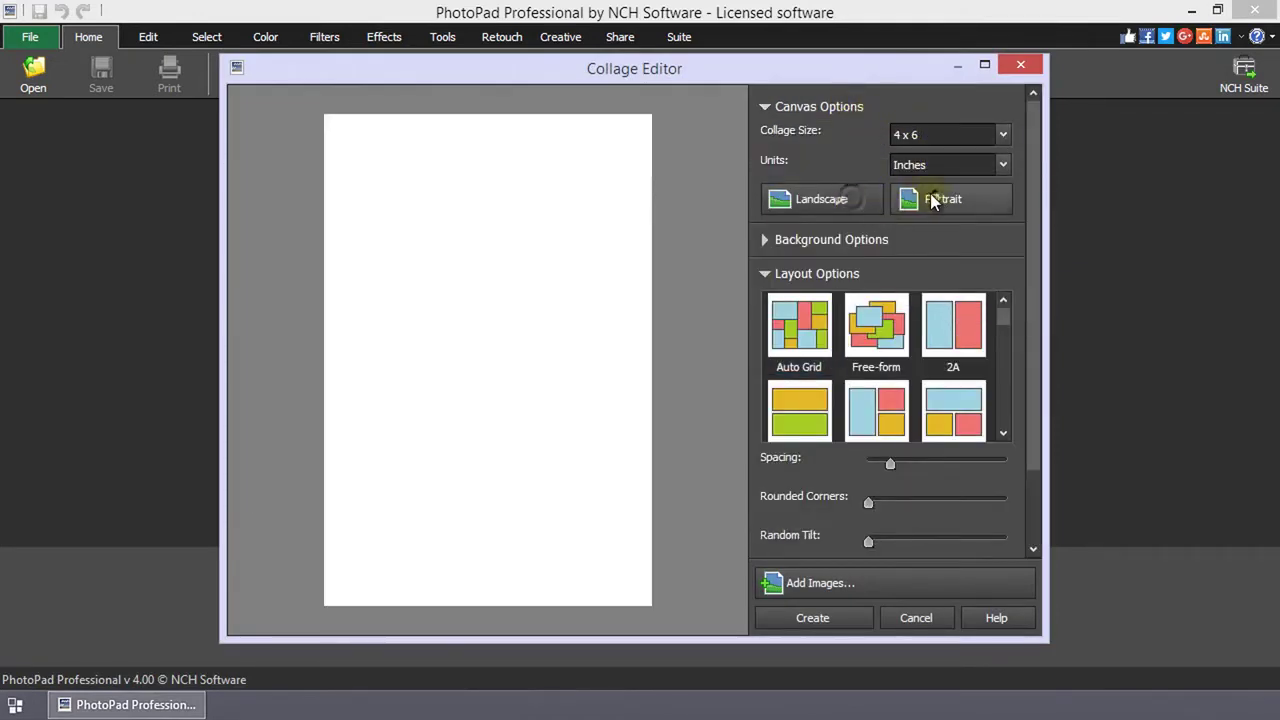
left_click(847, 198)
left_click(796, 106)
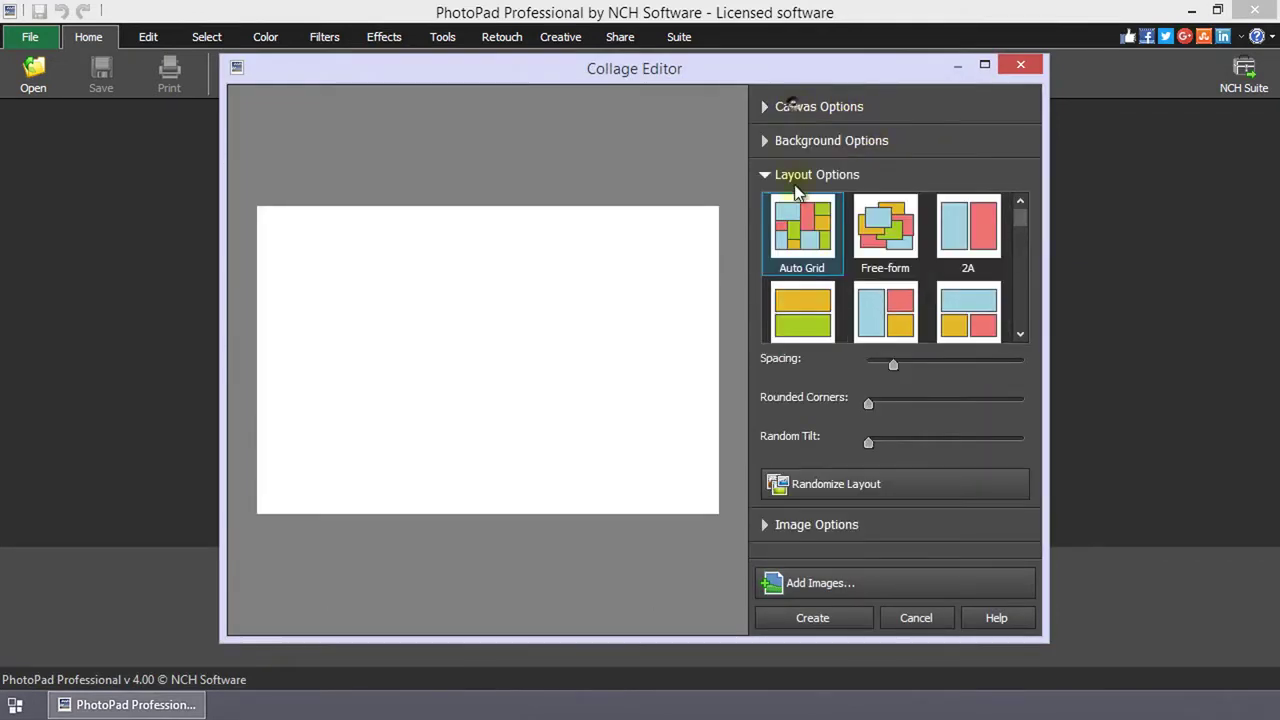
left_click(816, 138)
left_click(945, 188)
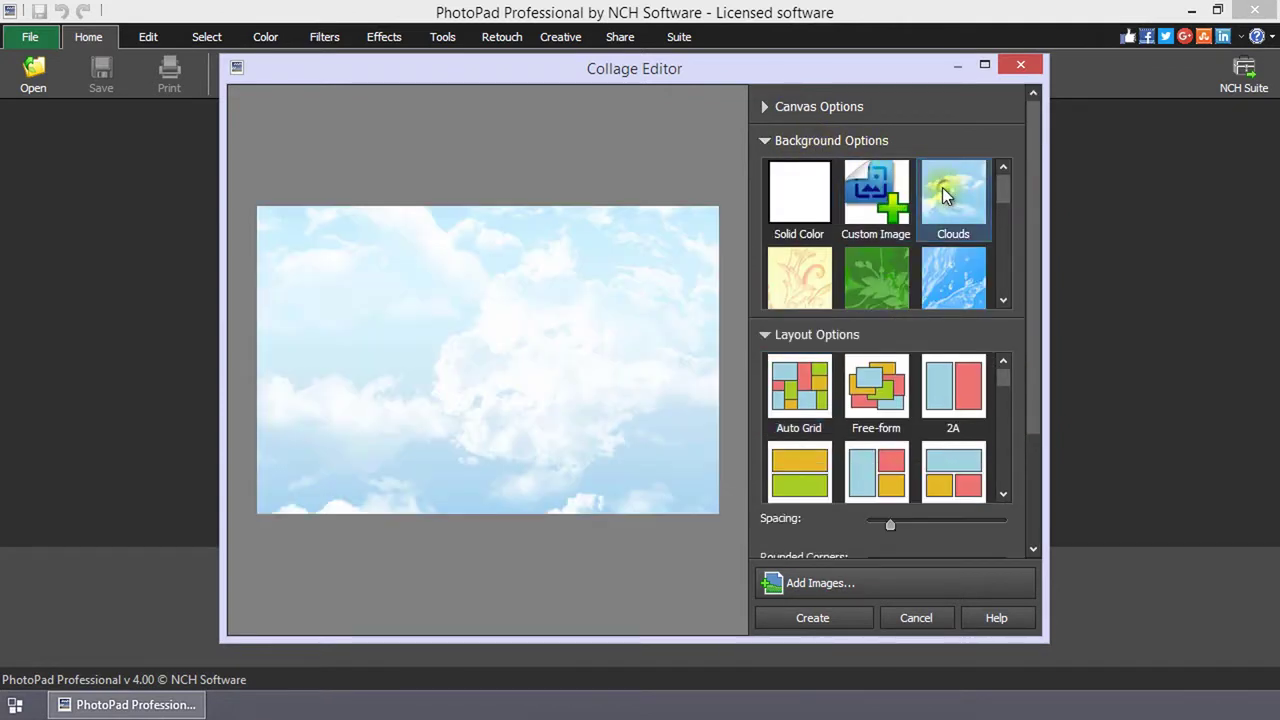
left_click(832, 145)
Use the 3A layout, drop in the dog, cat and starfish photos, and create the collage
left_click(965, 232)
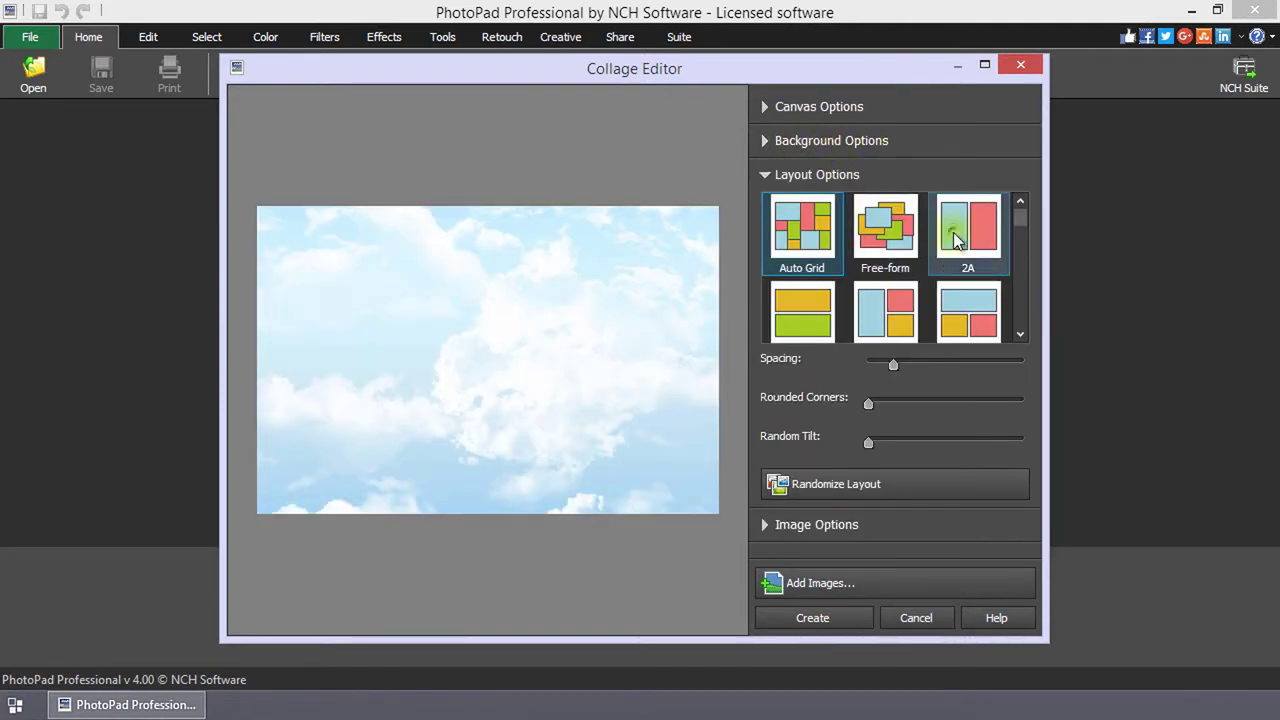
left_click(866, 310)
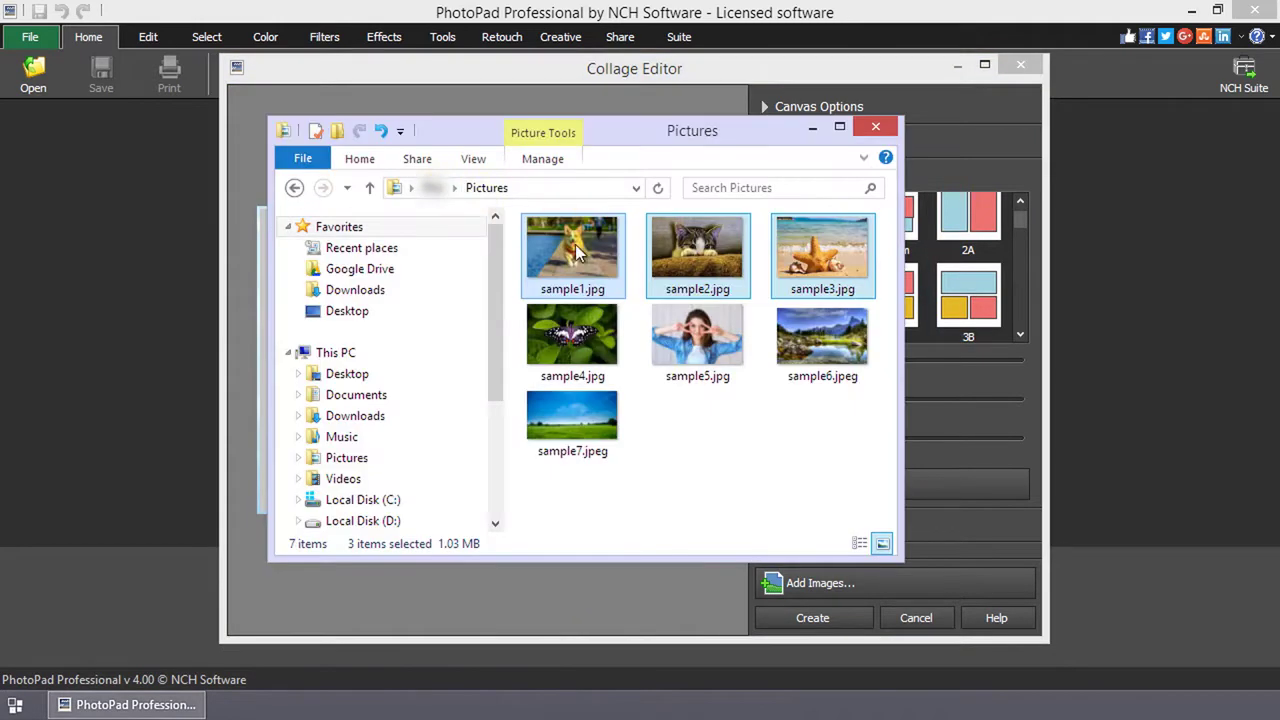
left_click_drag(575, 250, 257, 413)
left_click(855, 135)
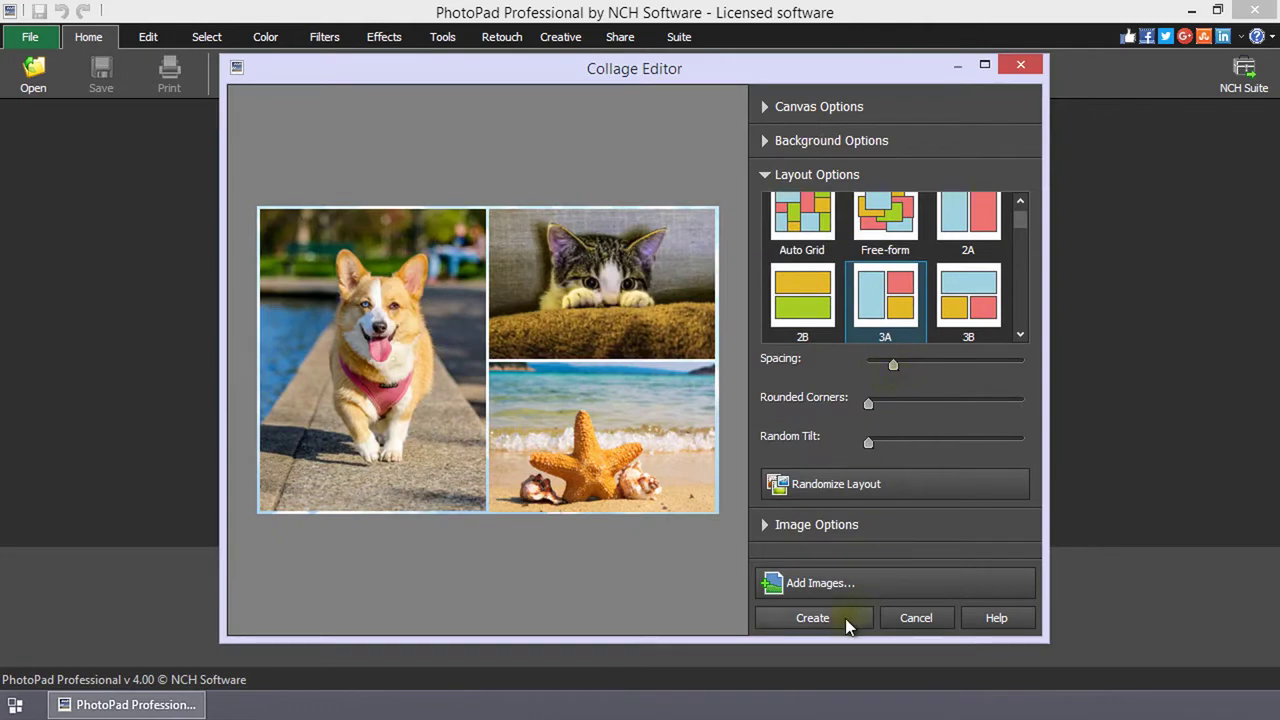
left_click(815, 617)
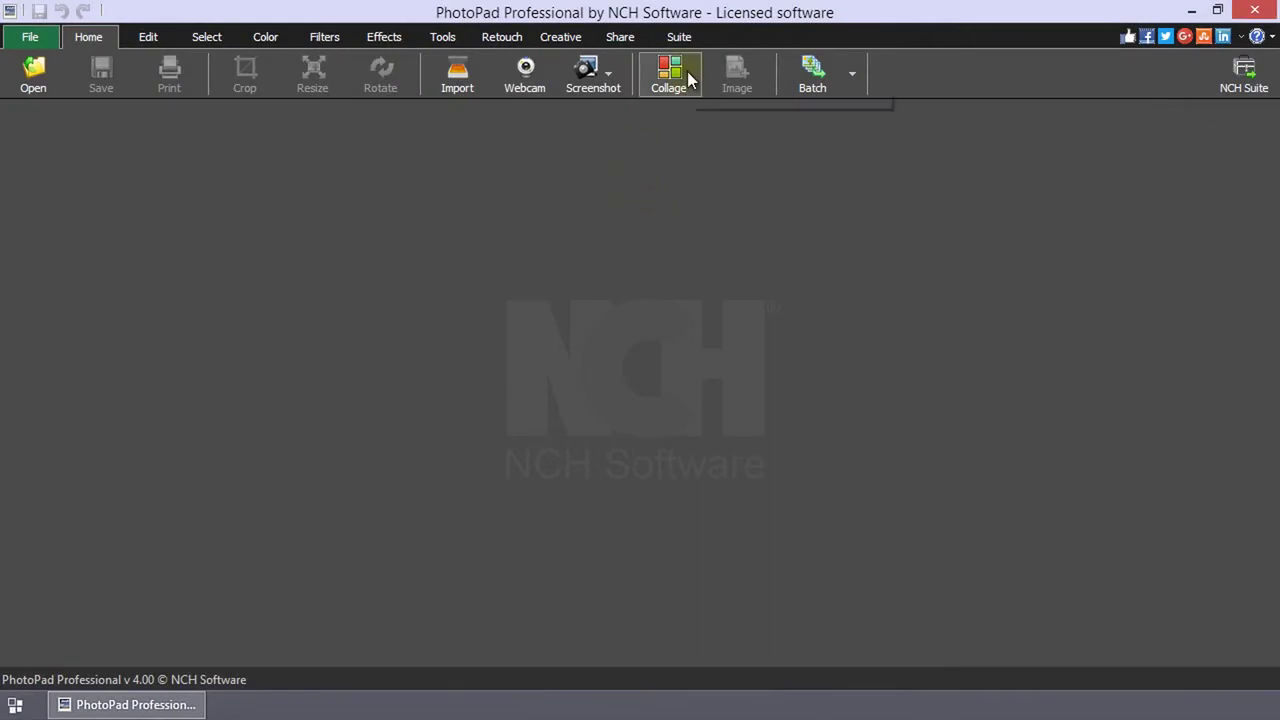
Open a new collage from the Creative tab with a 5 x 7 landscape canvas
left_click(561, 38)
left_click(27, 80)
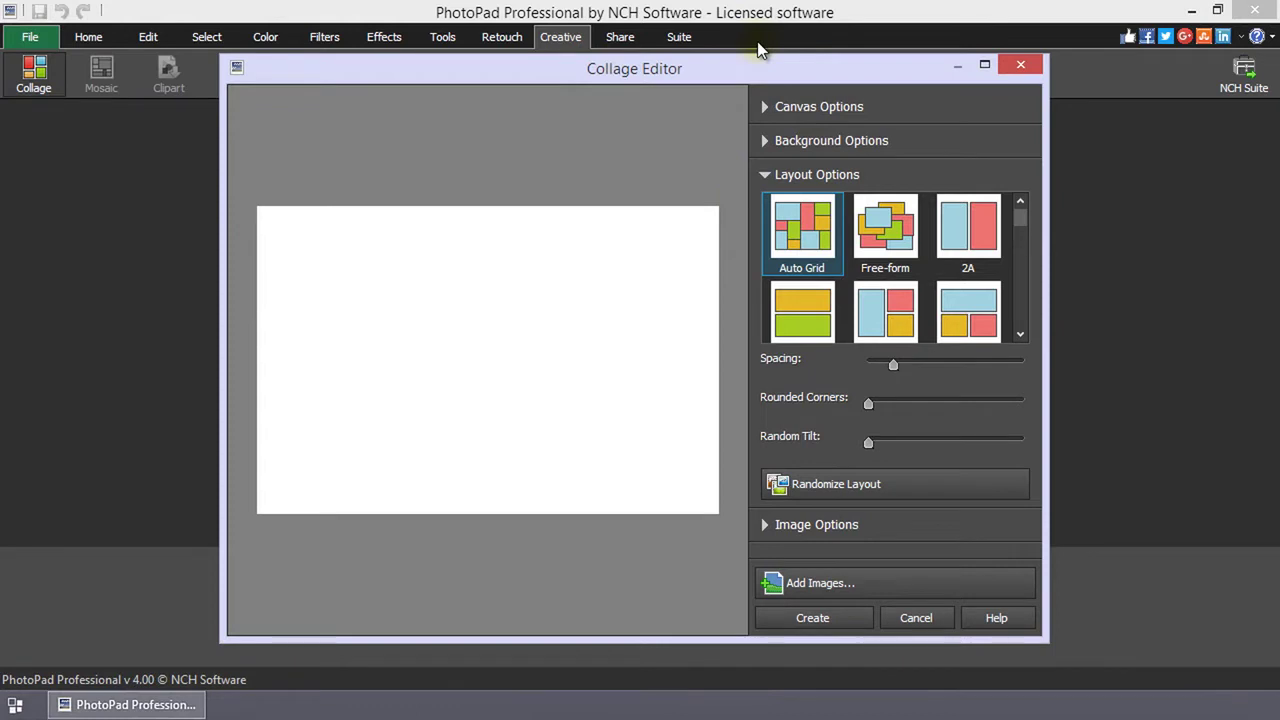
left_click(808, 106)
left_click(932, 134)
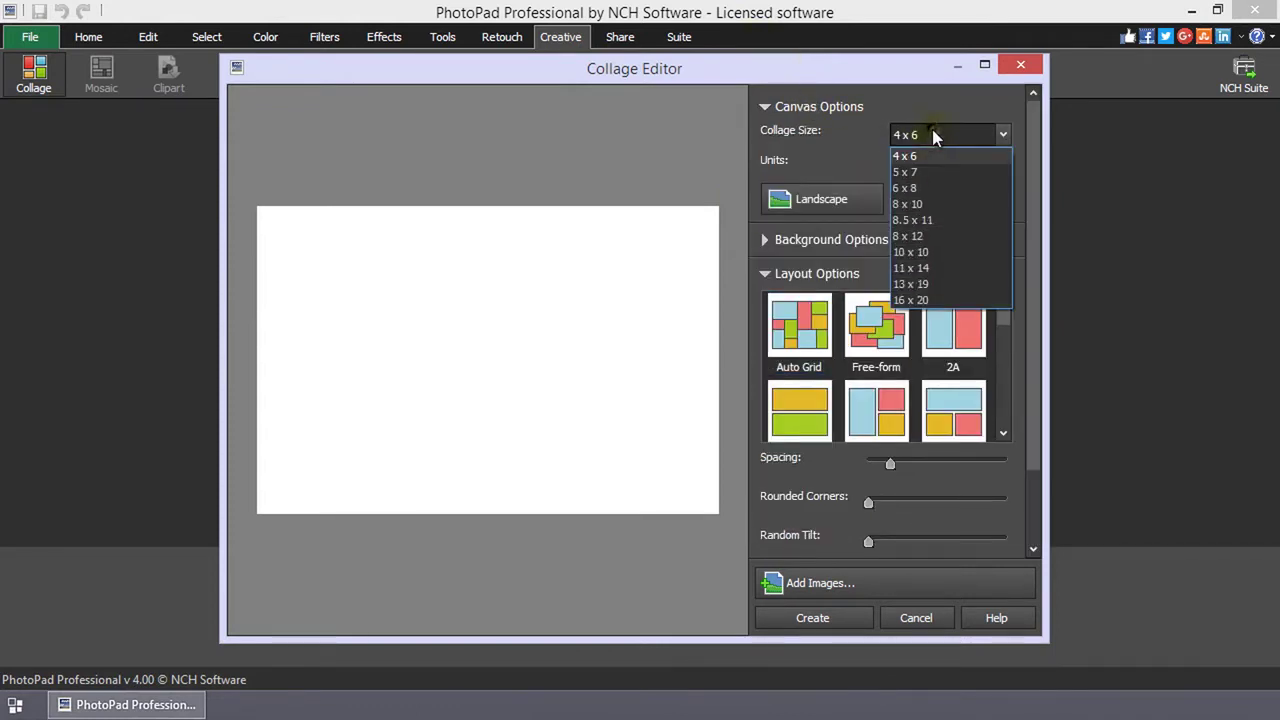
left_click(930, 168)
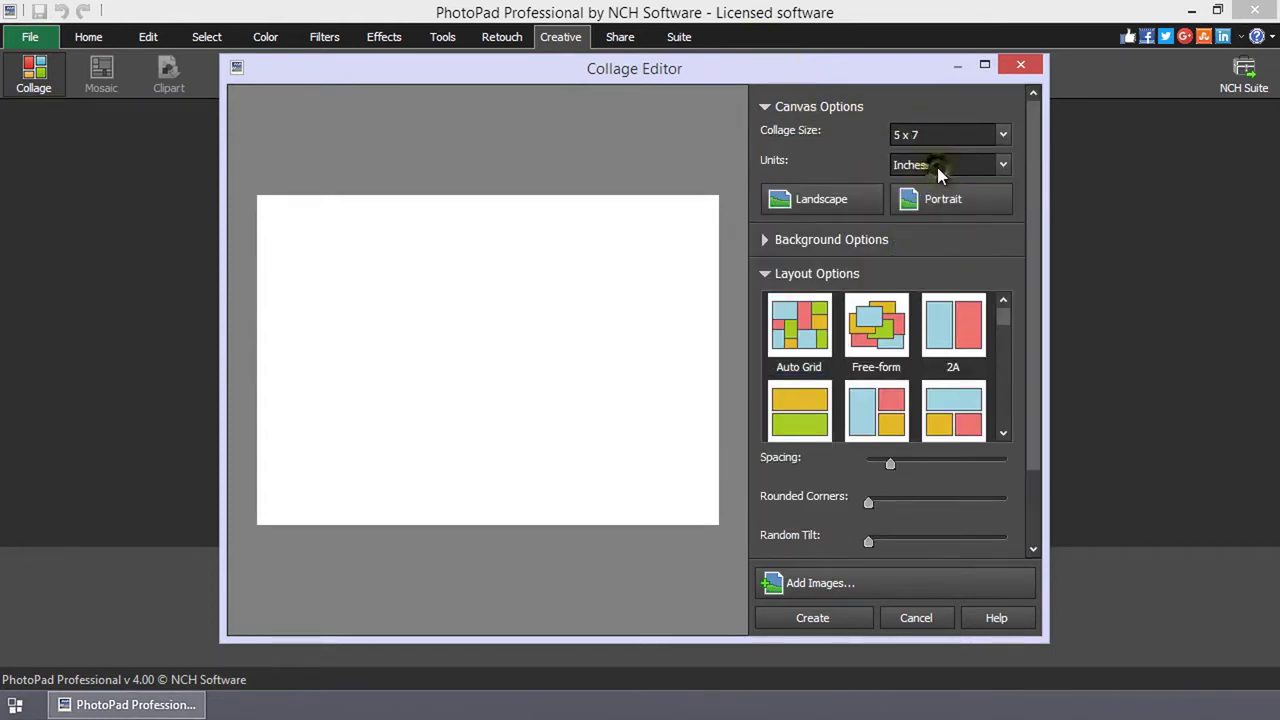
left_click(914, 199)
left_click(864, 202)
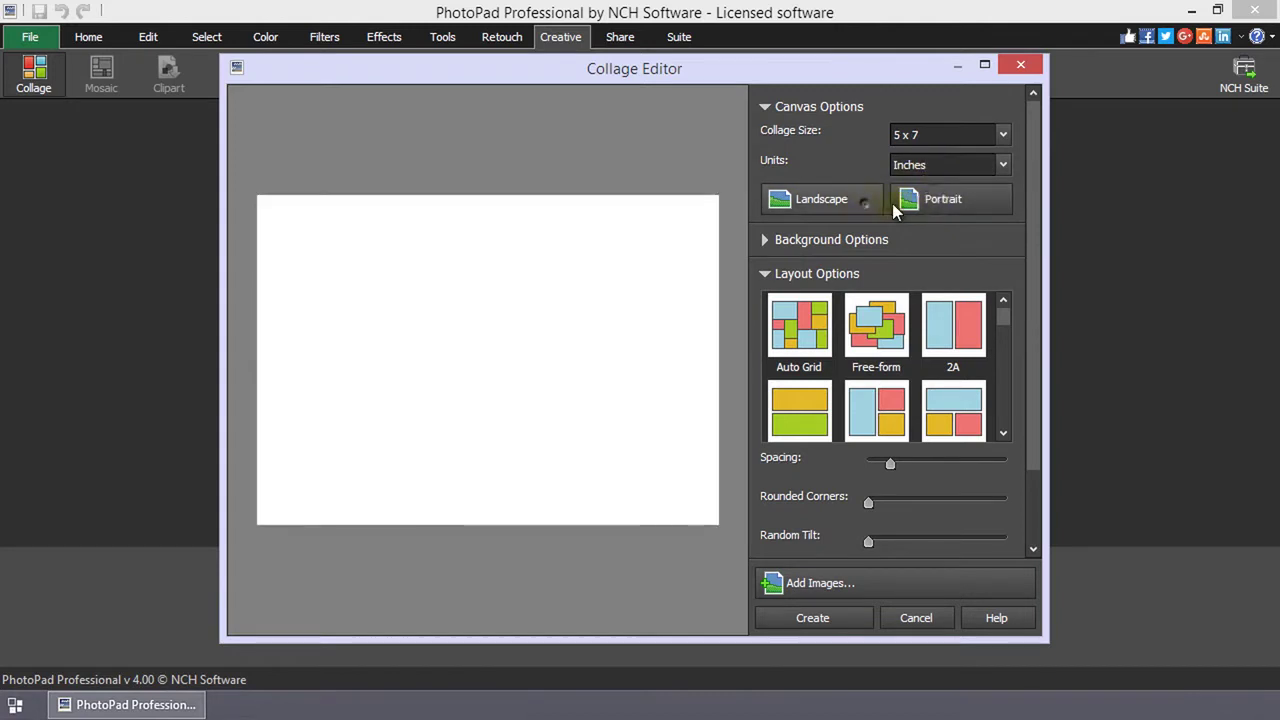
left_click(920, 202)
left_click(843, 198)
left_click(831, 107)
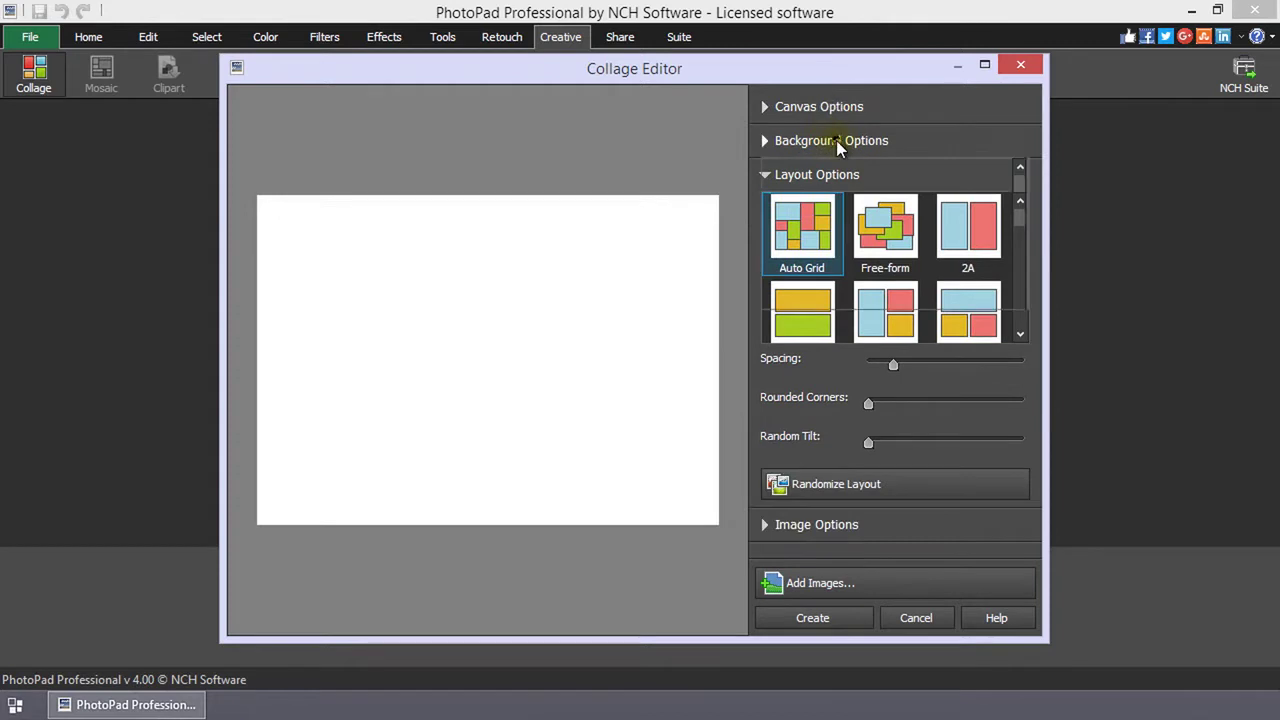
Set the collage background to solid dark red 7d0000
left_click(836, 140)
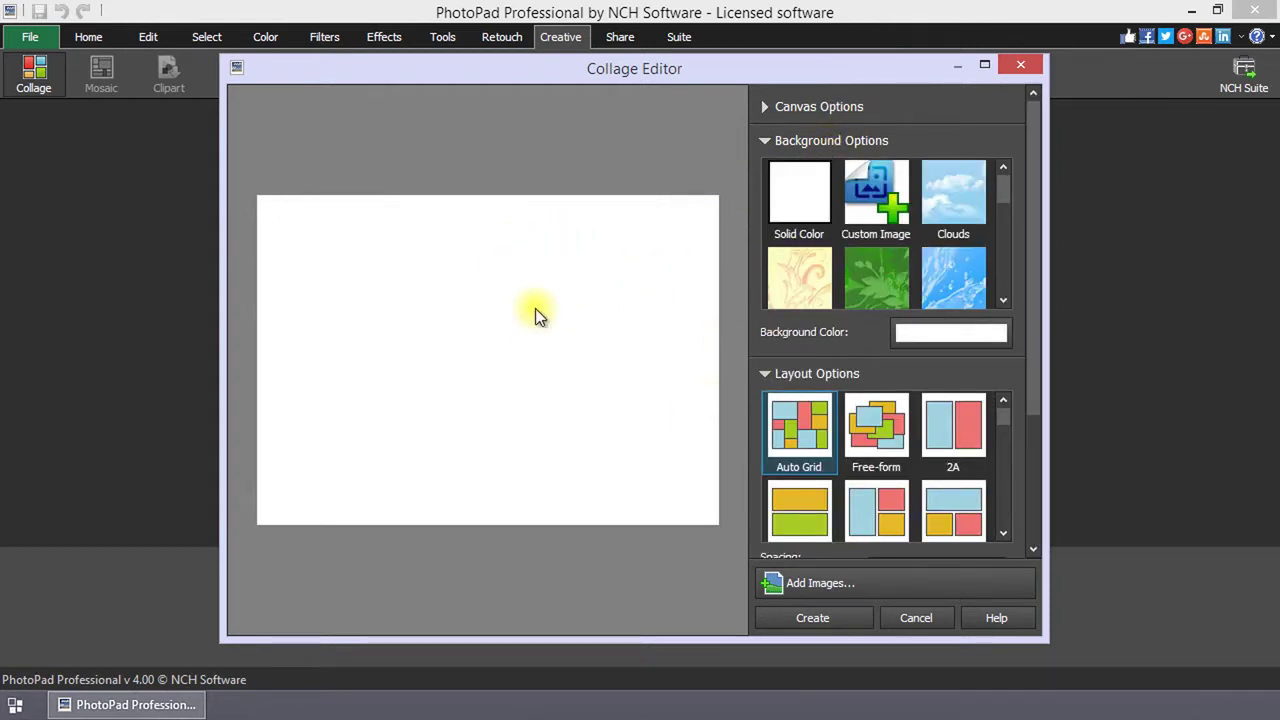
left_click(777, 230)
left_click(915, 334)
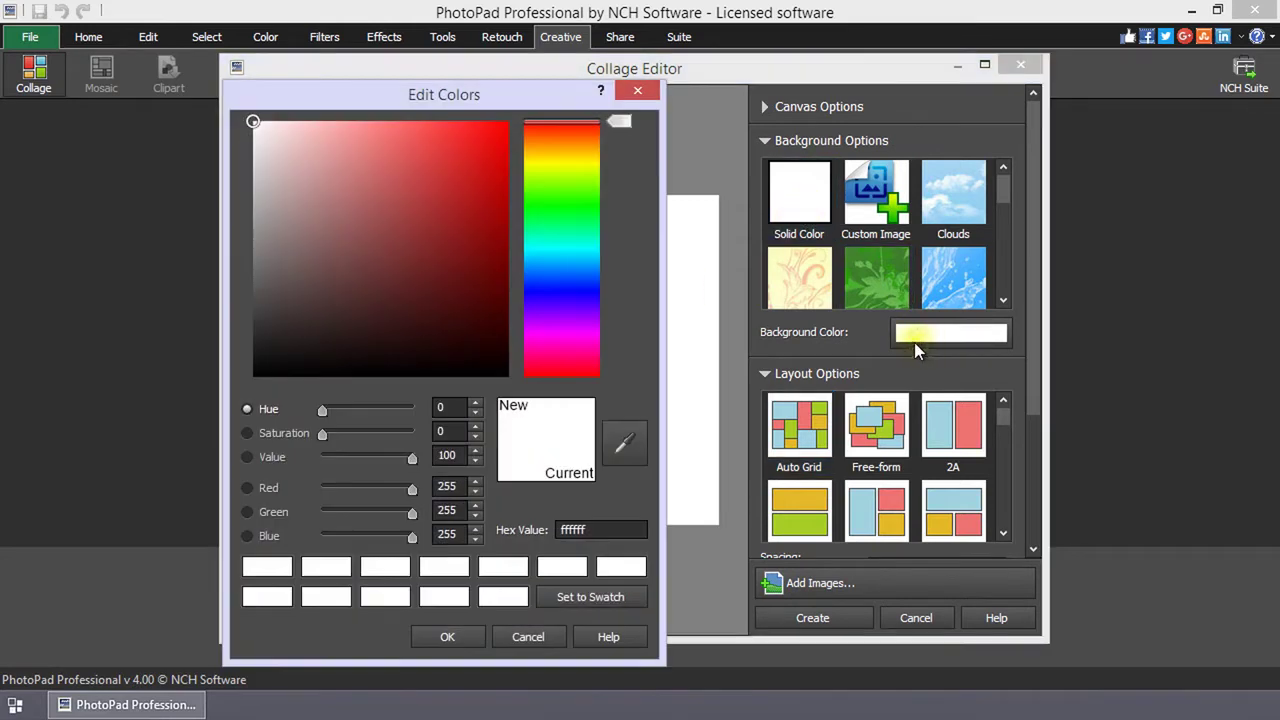
left_click_drag(405, 183, 526, 251)
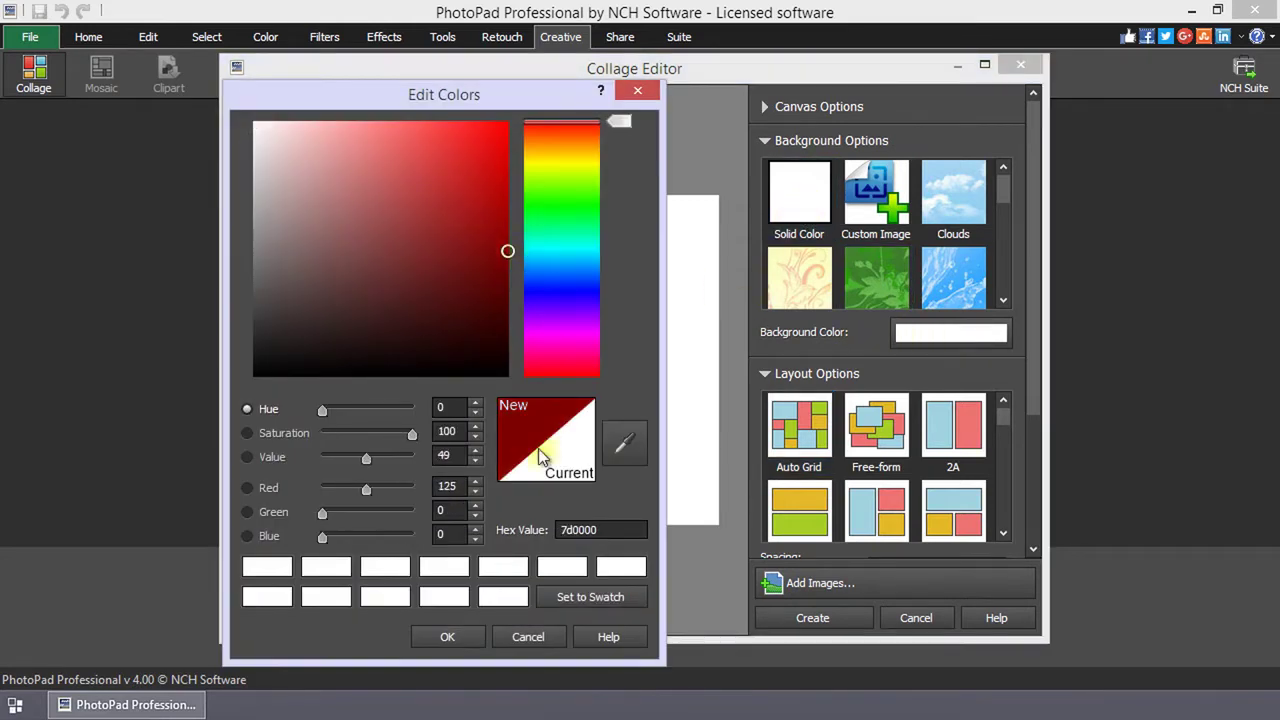
left_click(447, 637)
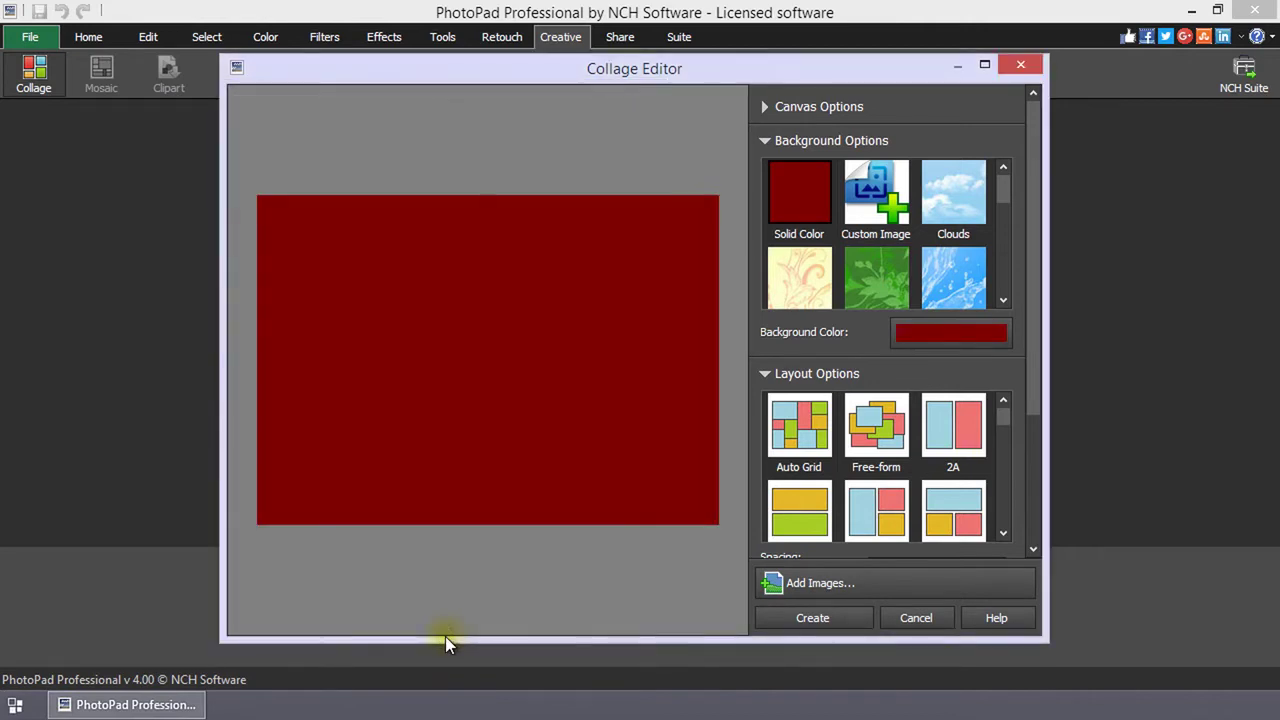
left_click(887, 200)
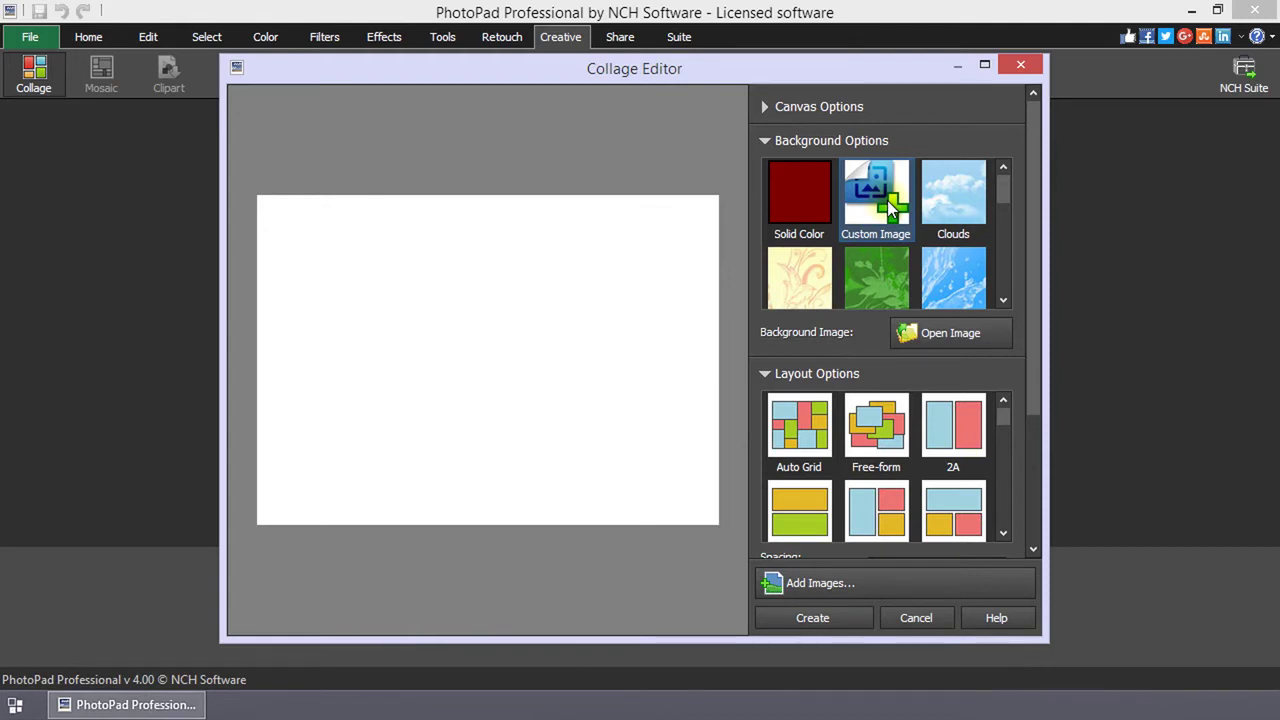
Try sample7.jpeg as the background image, then switch to the green Leaves background
left_click(945, 335)
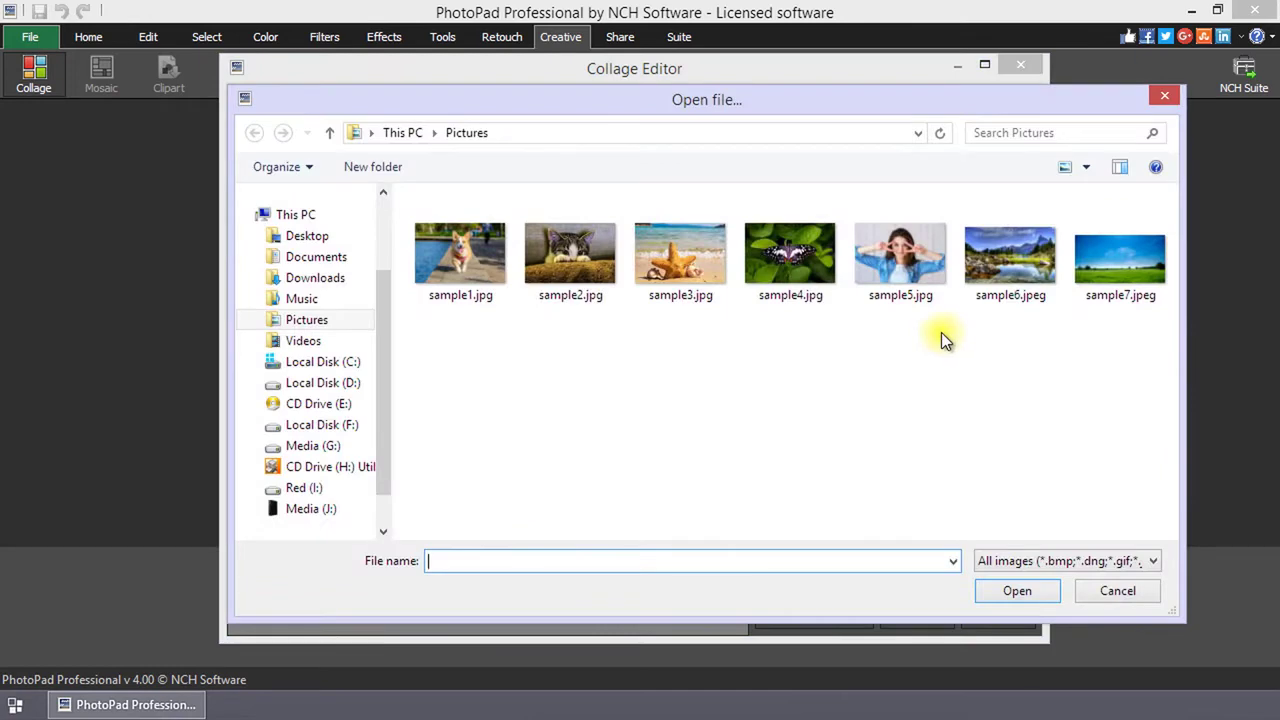
left_click(1115, 280)
double_click(1115, 280)
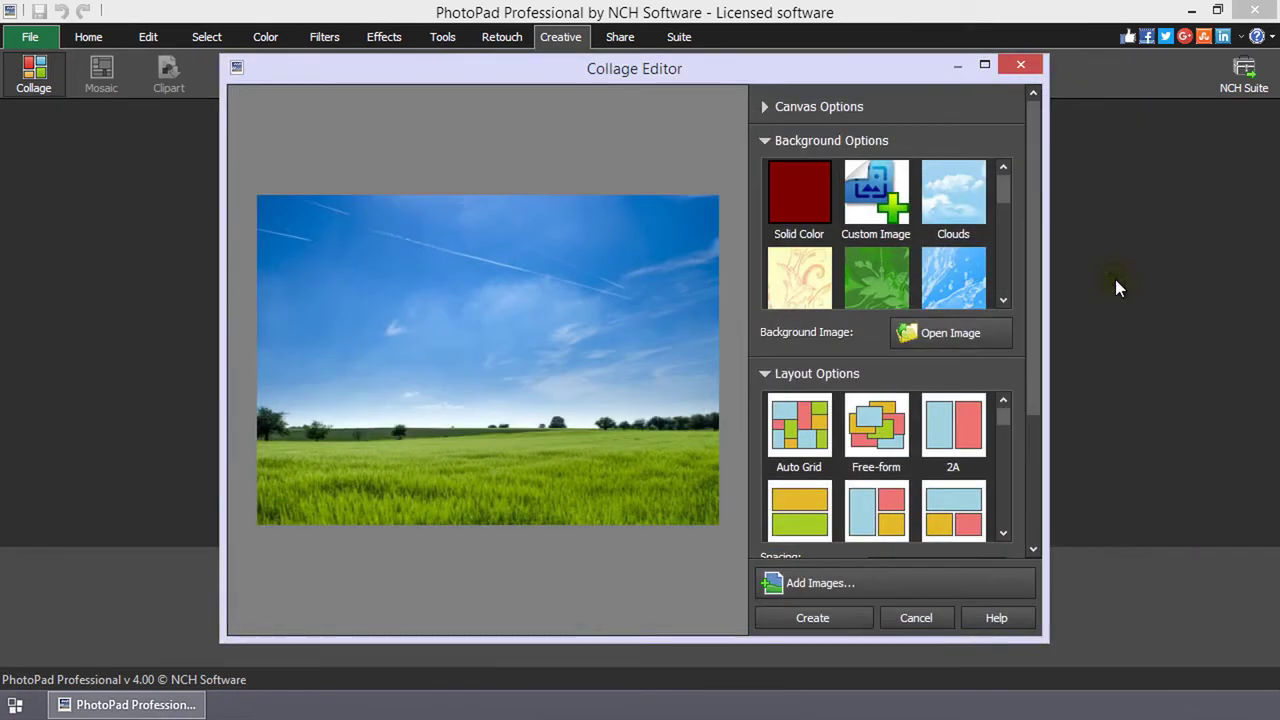
mouse_move(1005, 186)
left_mouse_down()
mouse_move(1015, 292)
mouse_move(1016, 180)
left_mouse_up()
left_click(891, 275)
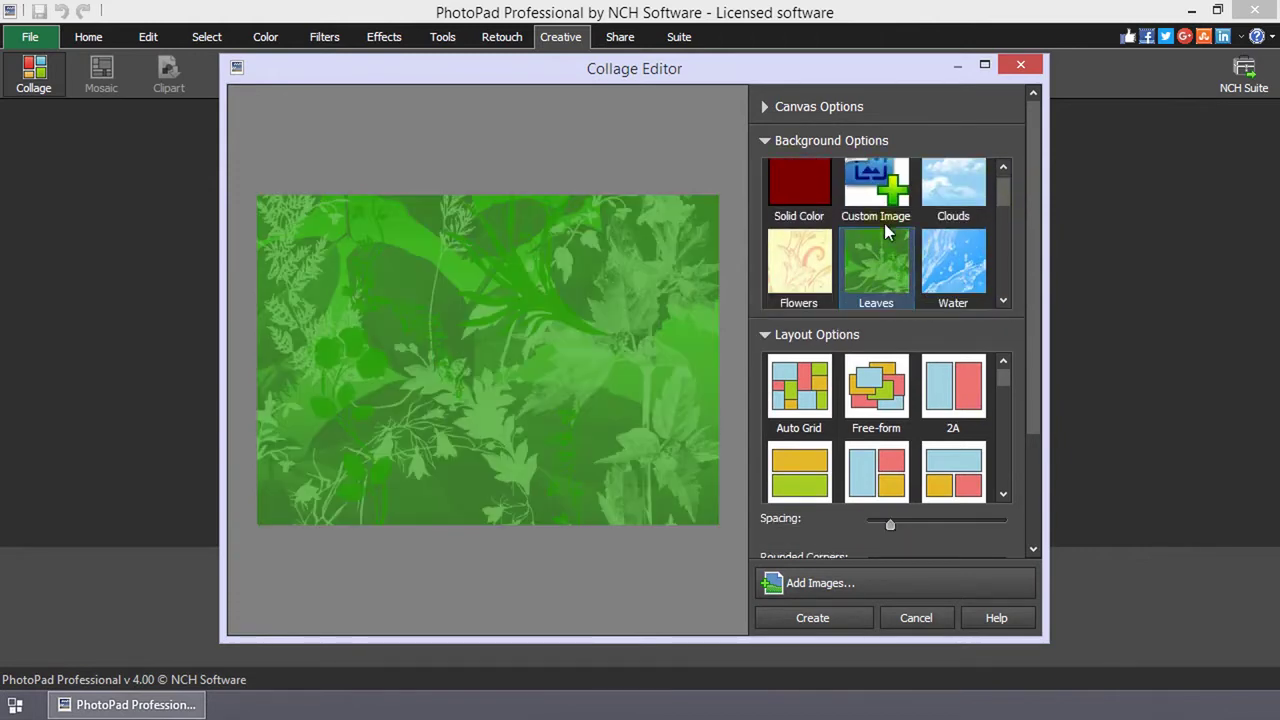
Switch the collage to the Free-form layout
left_click(768, 139)
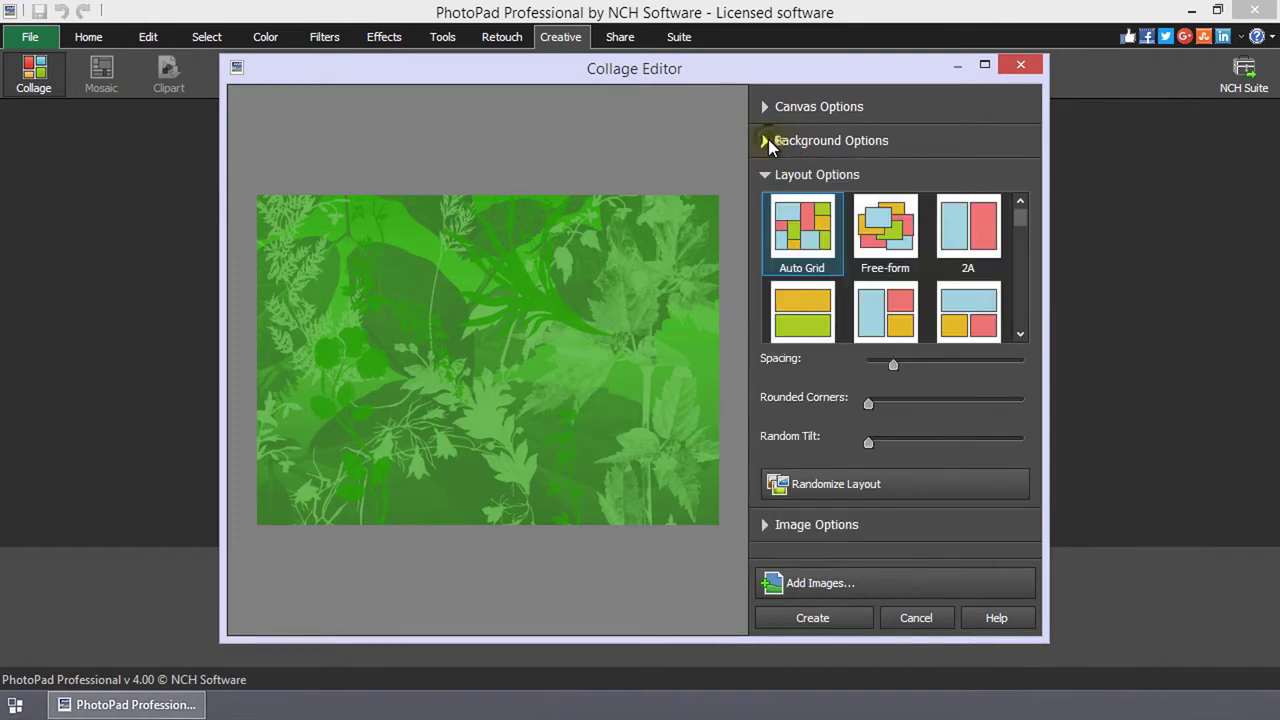
left_click(886, 236)
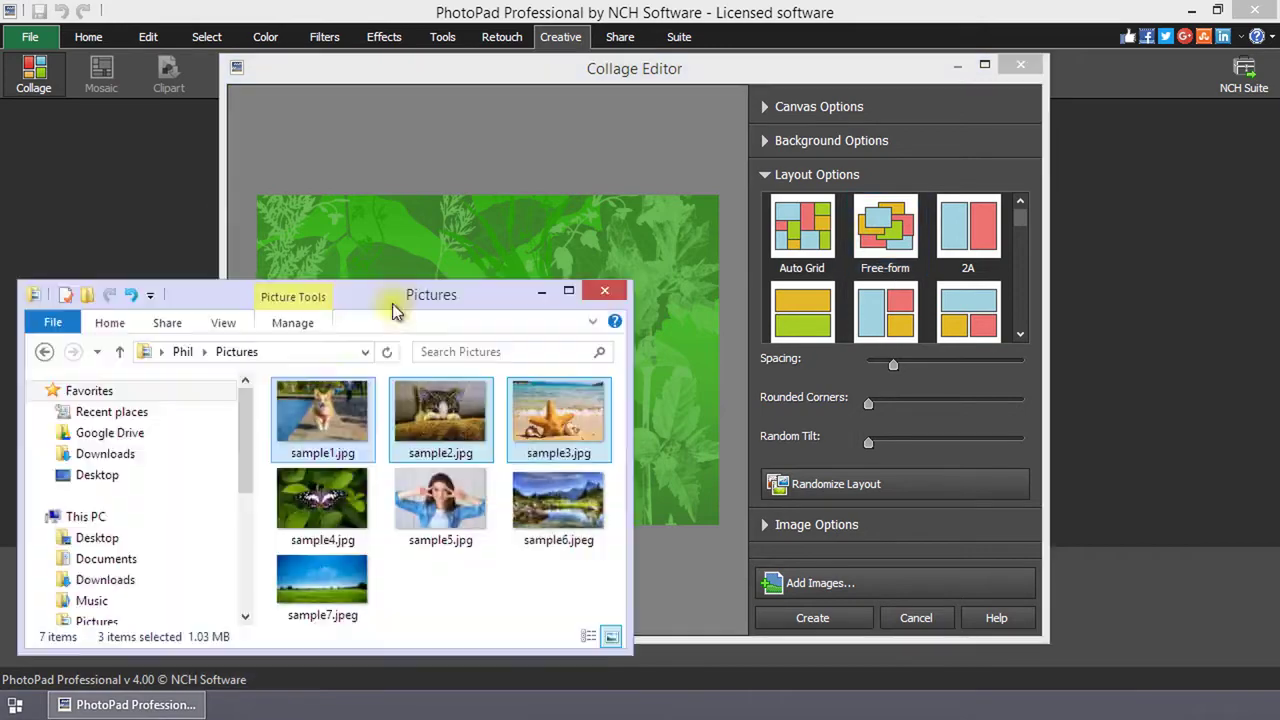
Add the dog, cat and starfish photos, plus sample4 and sample5 (butterfly, woman)
left_click_drag(365, 254, 366, 256)
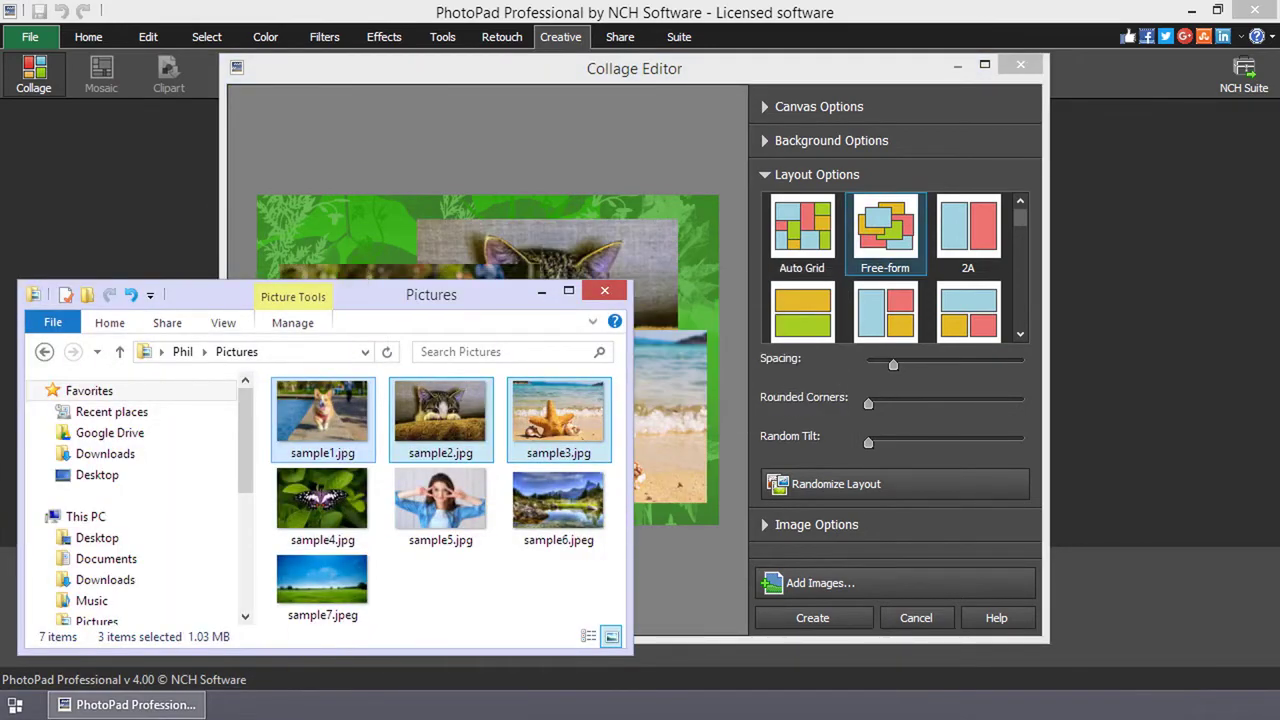
left_click(675, 378)
left_click(817, 582)
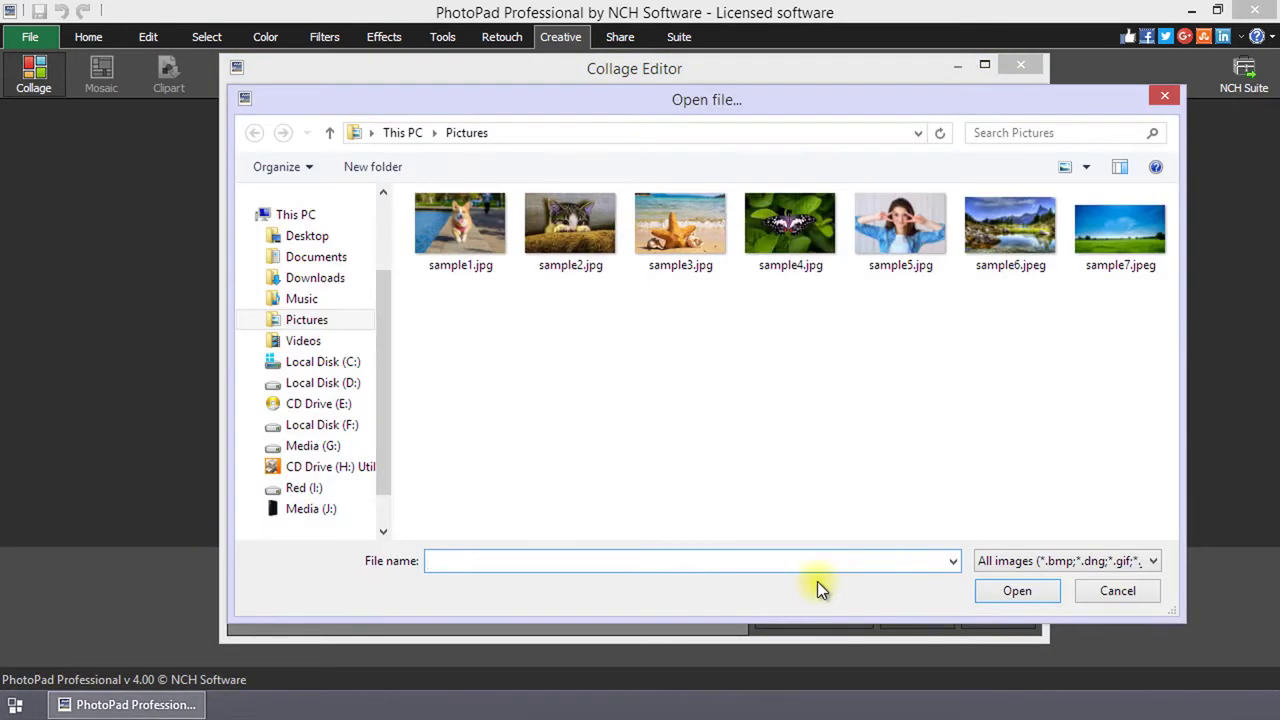
left_click_drag(788, 300, 943, 257)
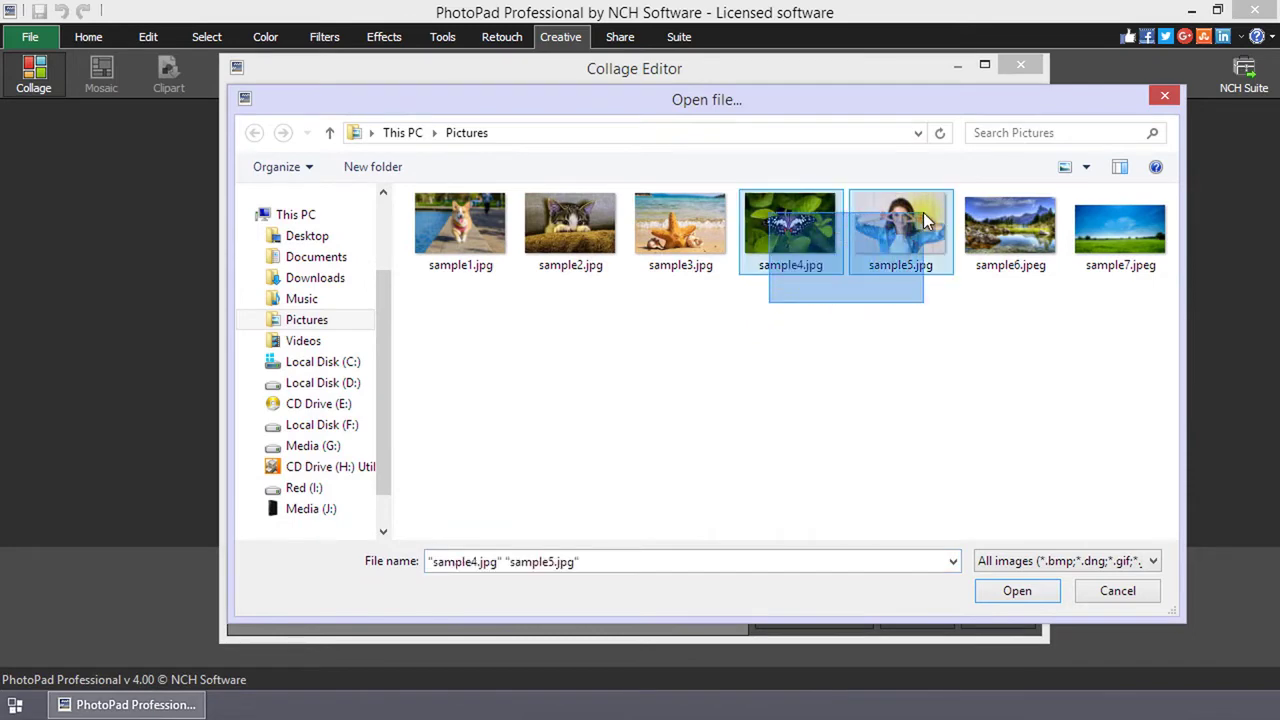
left_click(1017, 590)
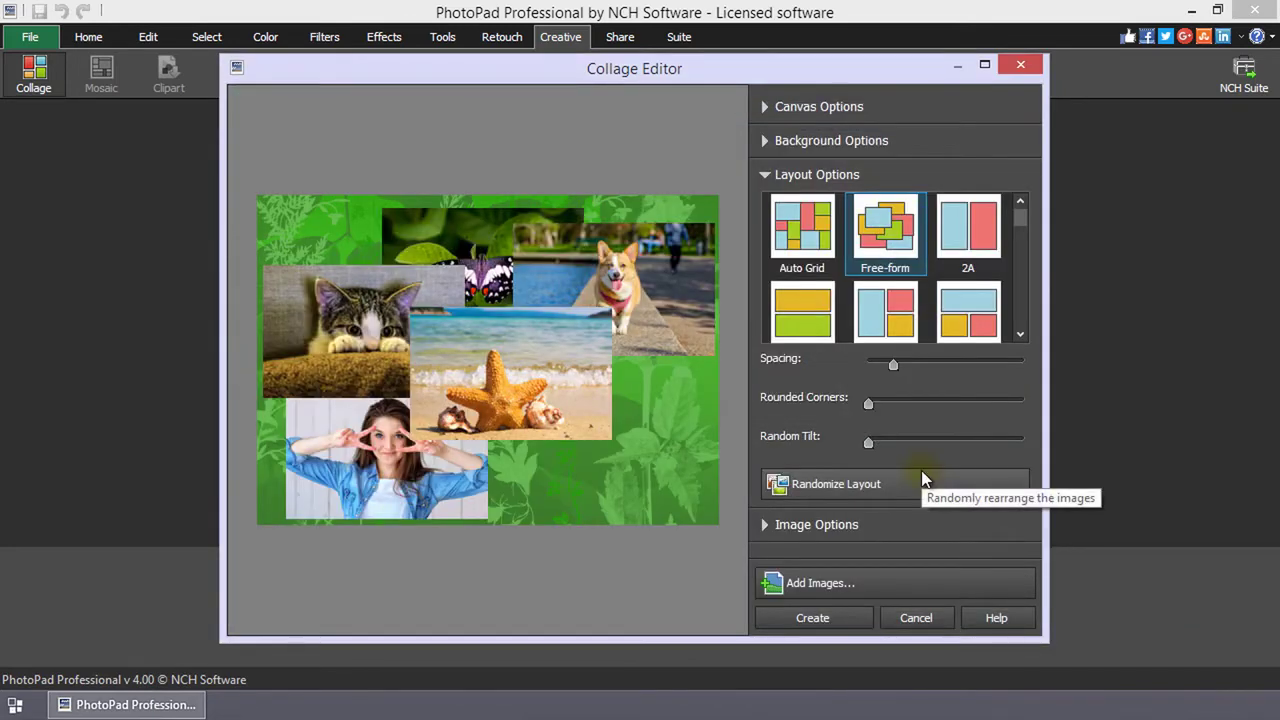
left_click_drag(1022, 219, 1024, 257)
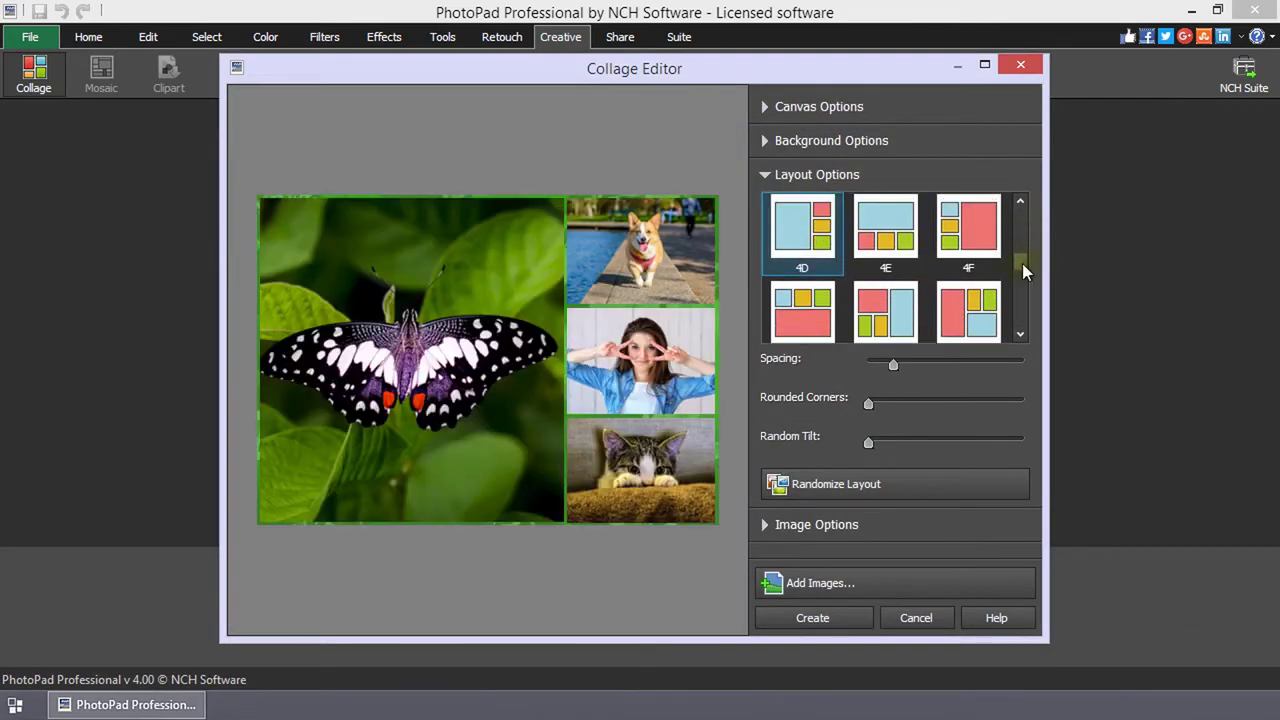
scroll(1025, 250, "up", 2)
Randomize the free-form layout three times for a new arrangement
scroll(1027, 250, "up", 3)
left_click(884, 233)
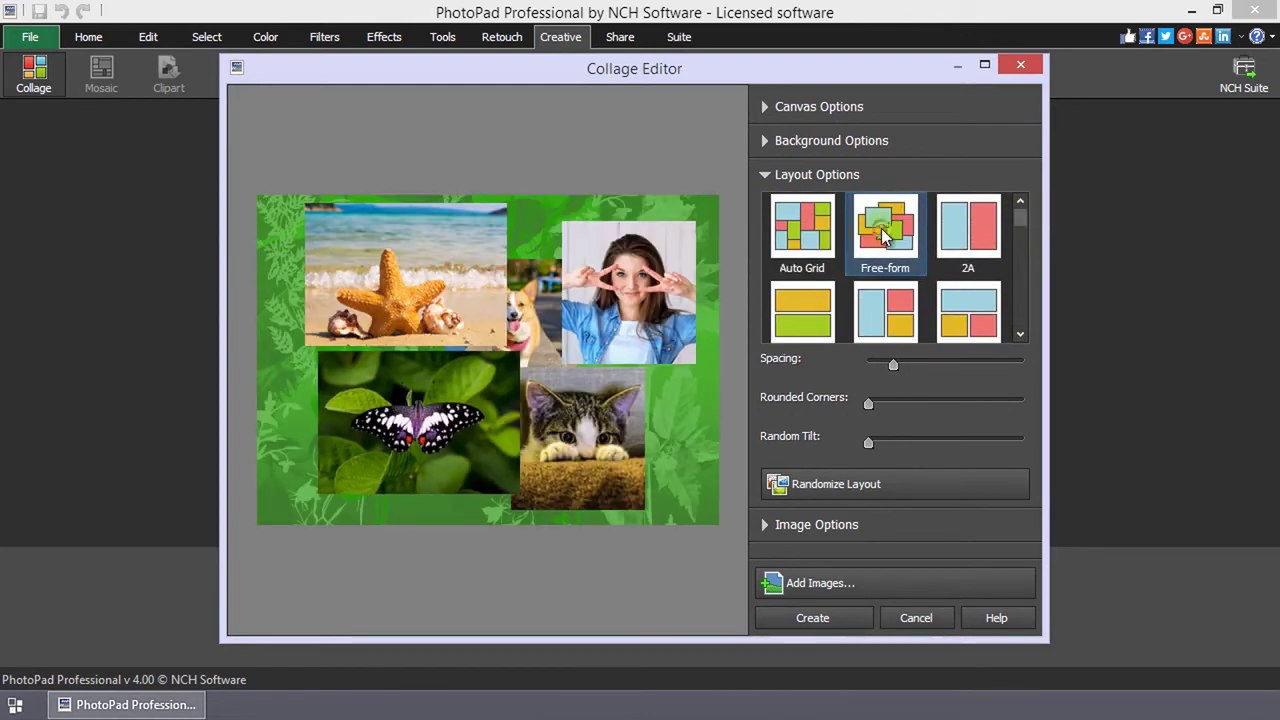
left_click(838, 489)
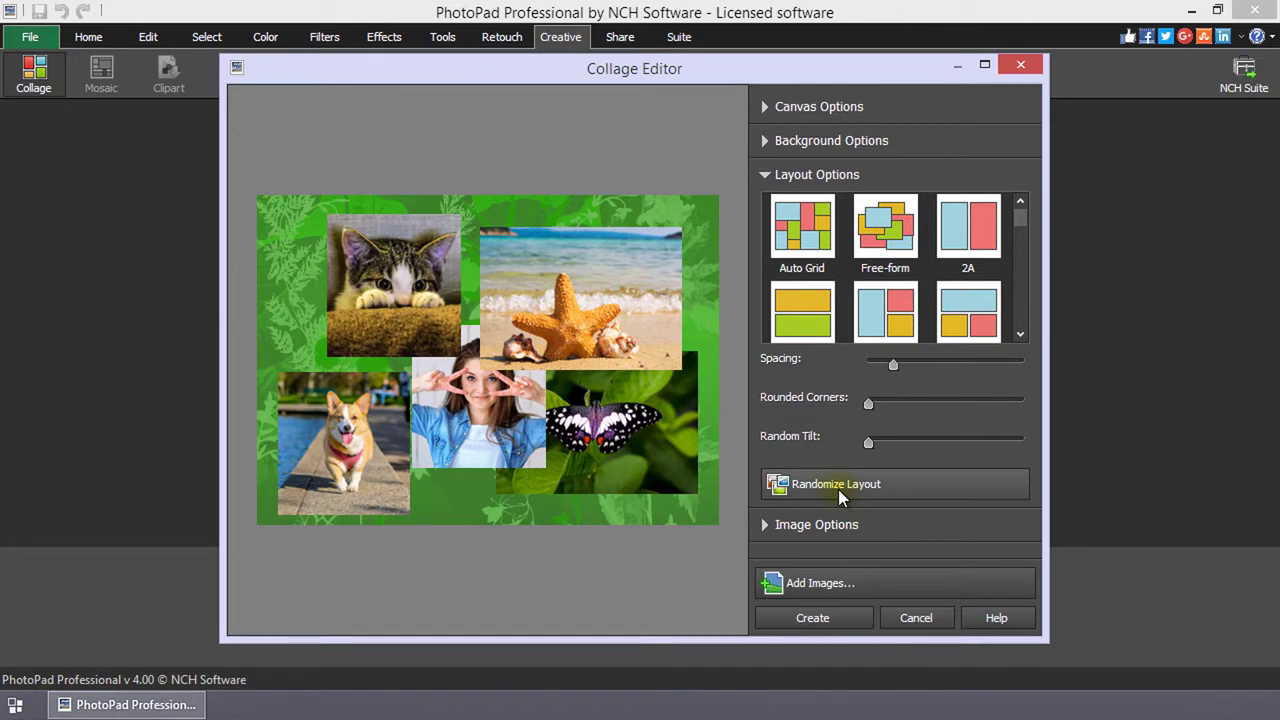
left_click(838, 489)
left_click(838, 489)
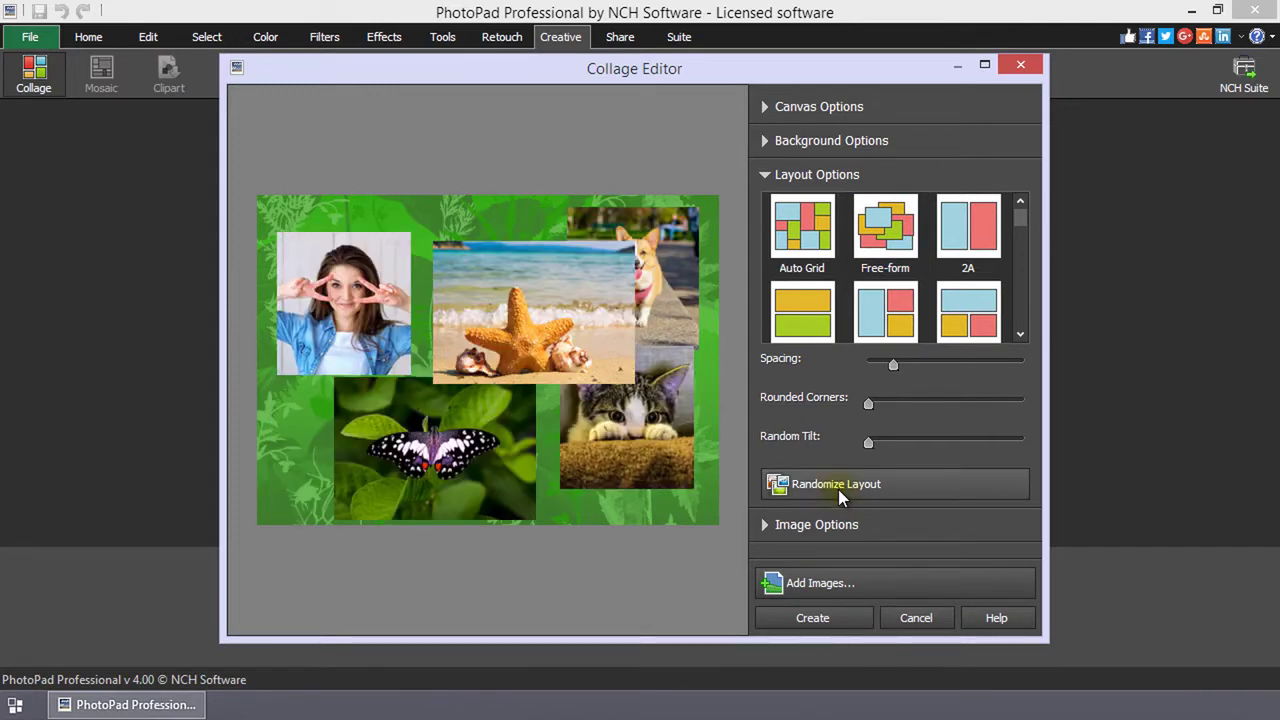
Nudge the beach, cat and dog photos into place and resize the dog photo
left_click_drag(478, 320, 445, 348)
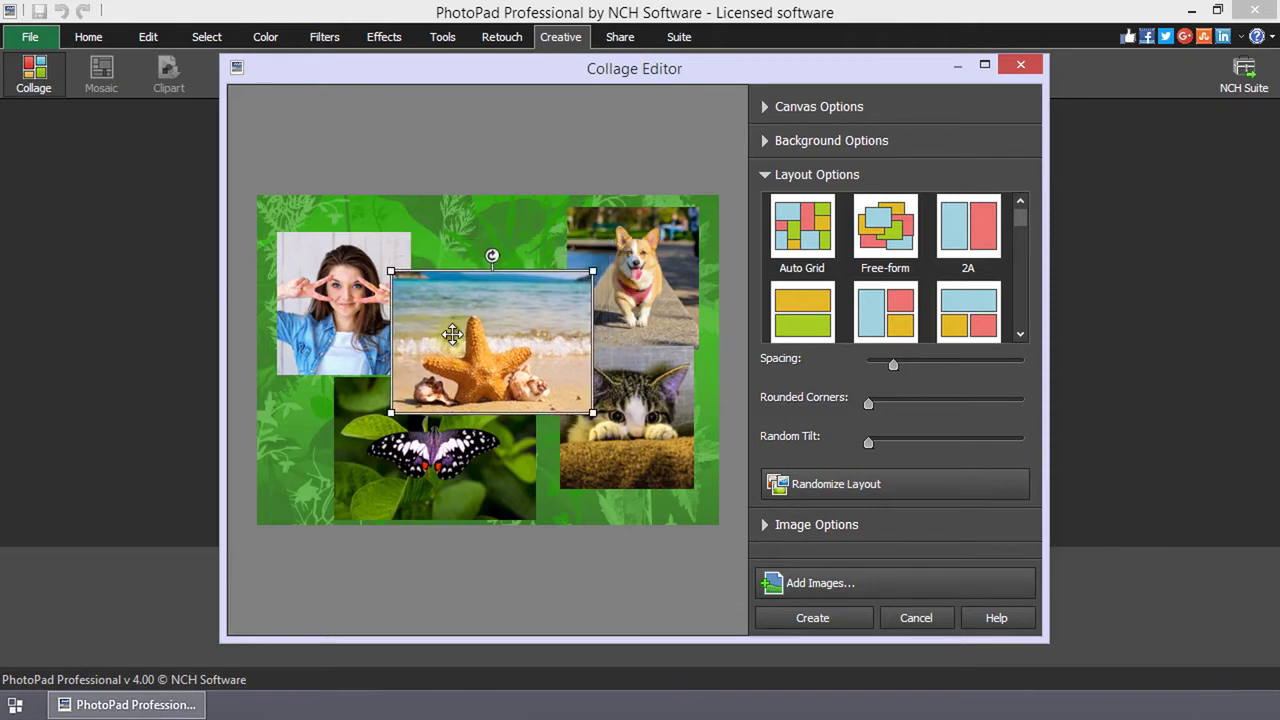
mouse_move(640, 421)
left_mouse_down()
mouse_move(638, 460)
mouse_move(638, 444)
left_mouse_up()
left_click_drag(645, 304, 624, 302)
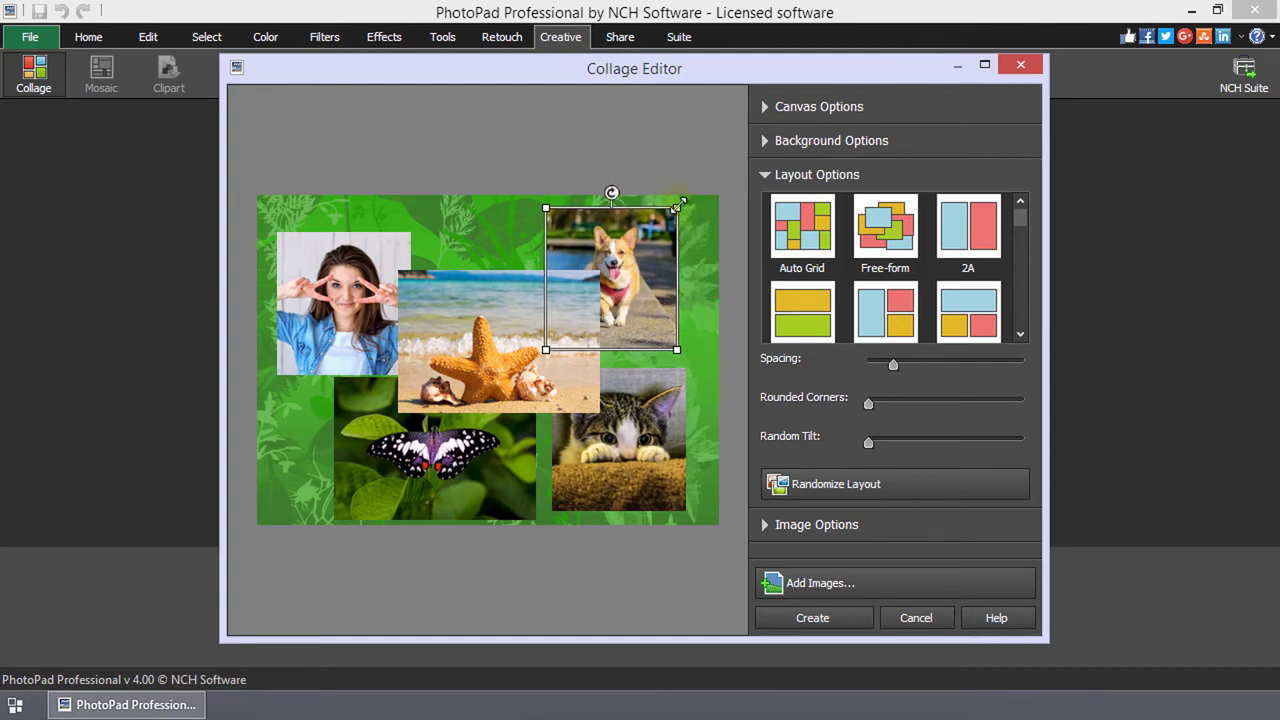
left_click_drag(679, 207, 676, 211)
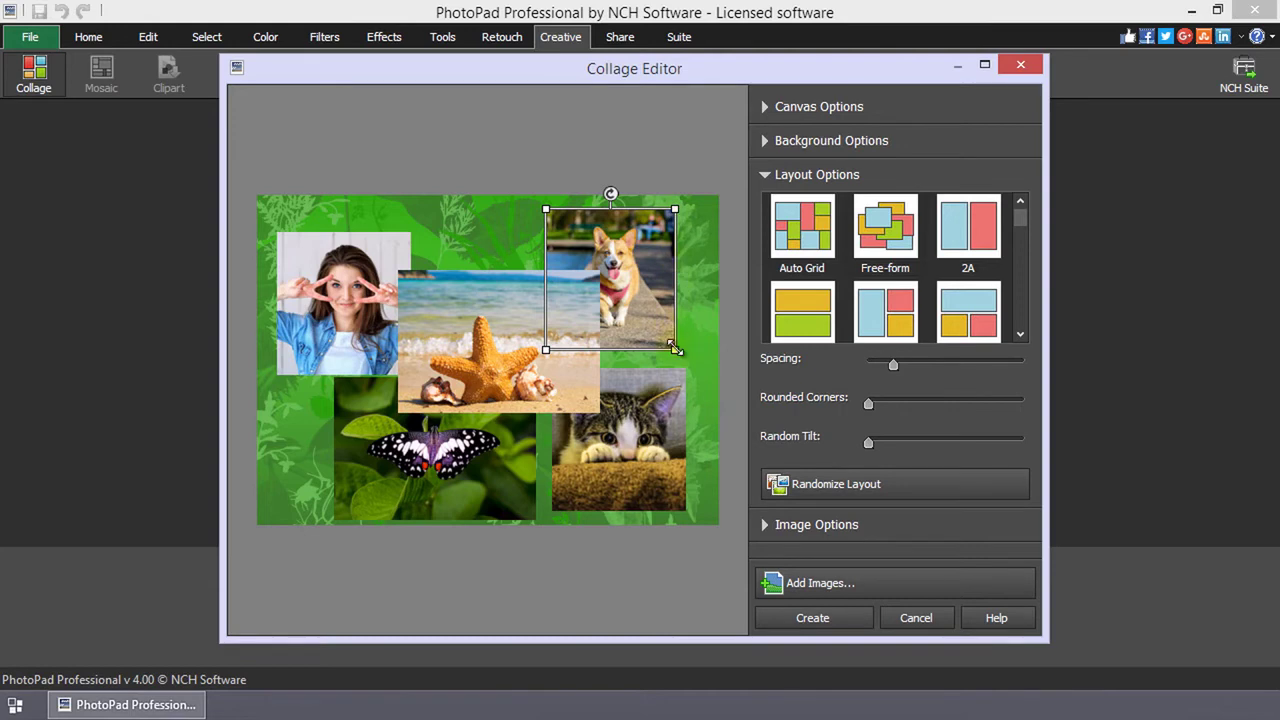
mouse_move(675, 347)
left_mouse_down()
mouse_move(701, 398)
mouse_move(673, 338)
left_mouse_up()
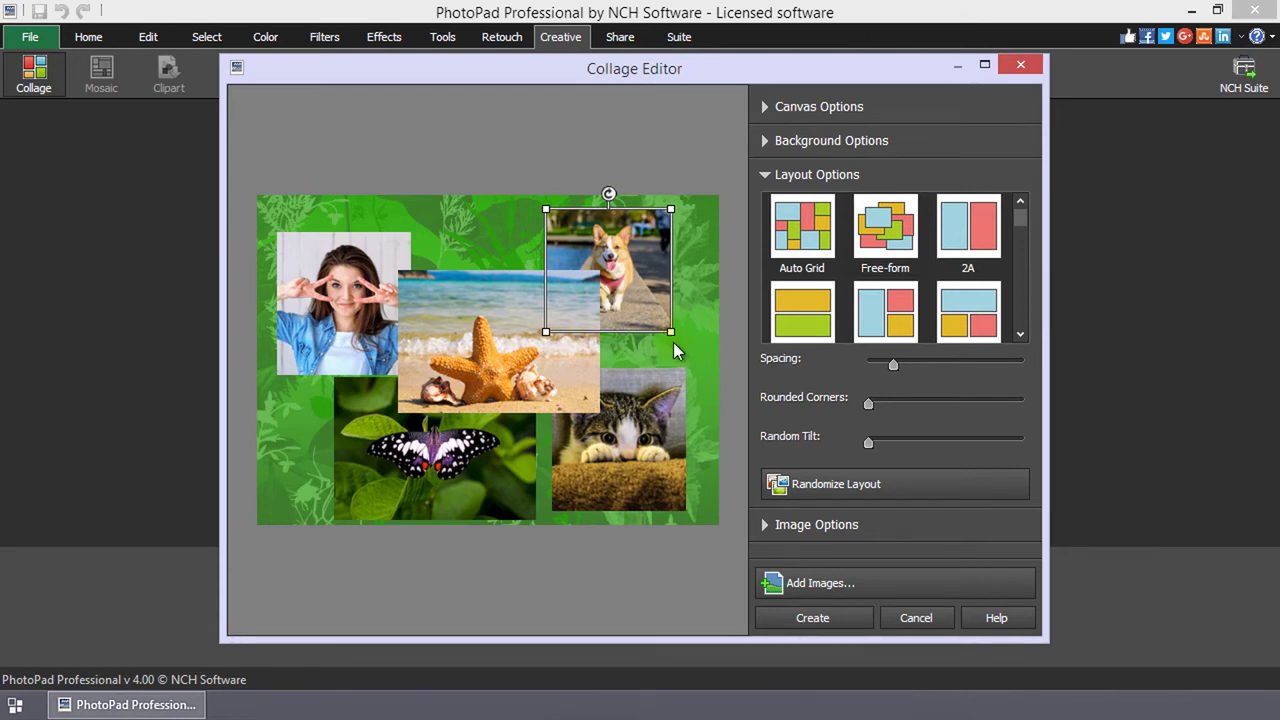
Rotate the beach photo clockwise, tuck the woman's photo behind it, and adjust spacing
left_click(473, 340)
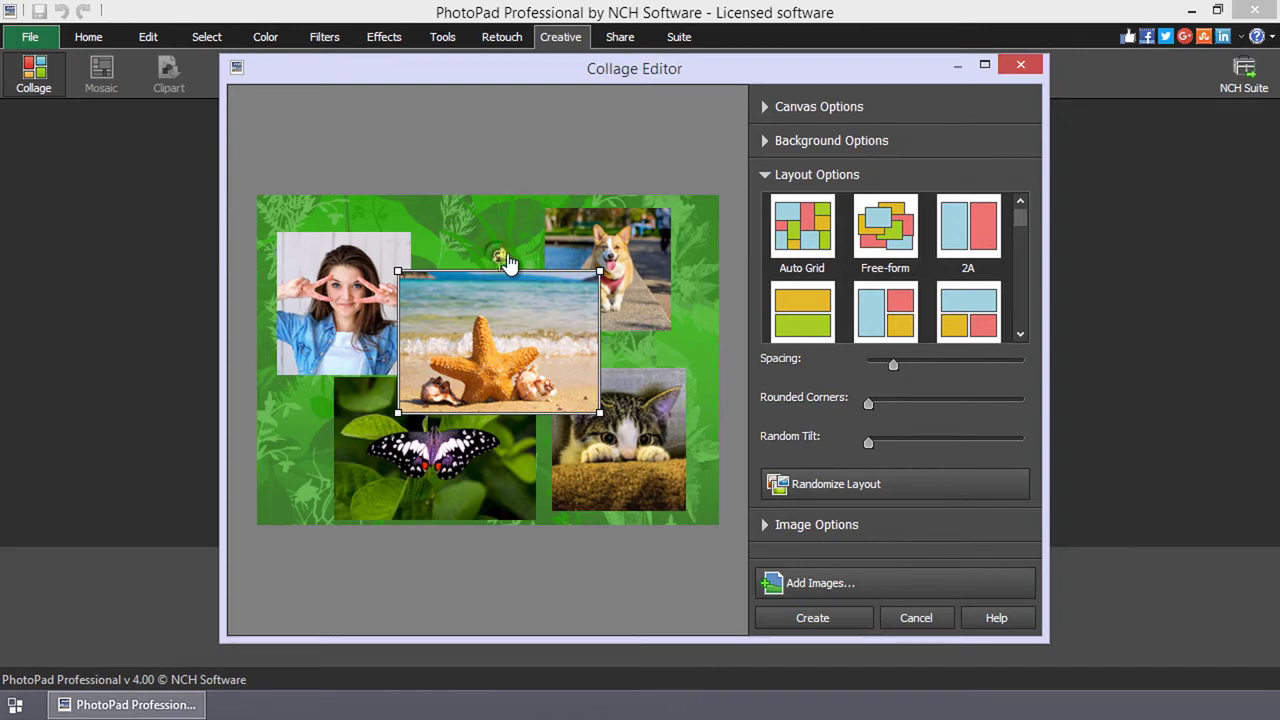
left_click_drag(499, 262, 478, 247)
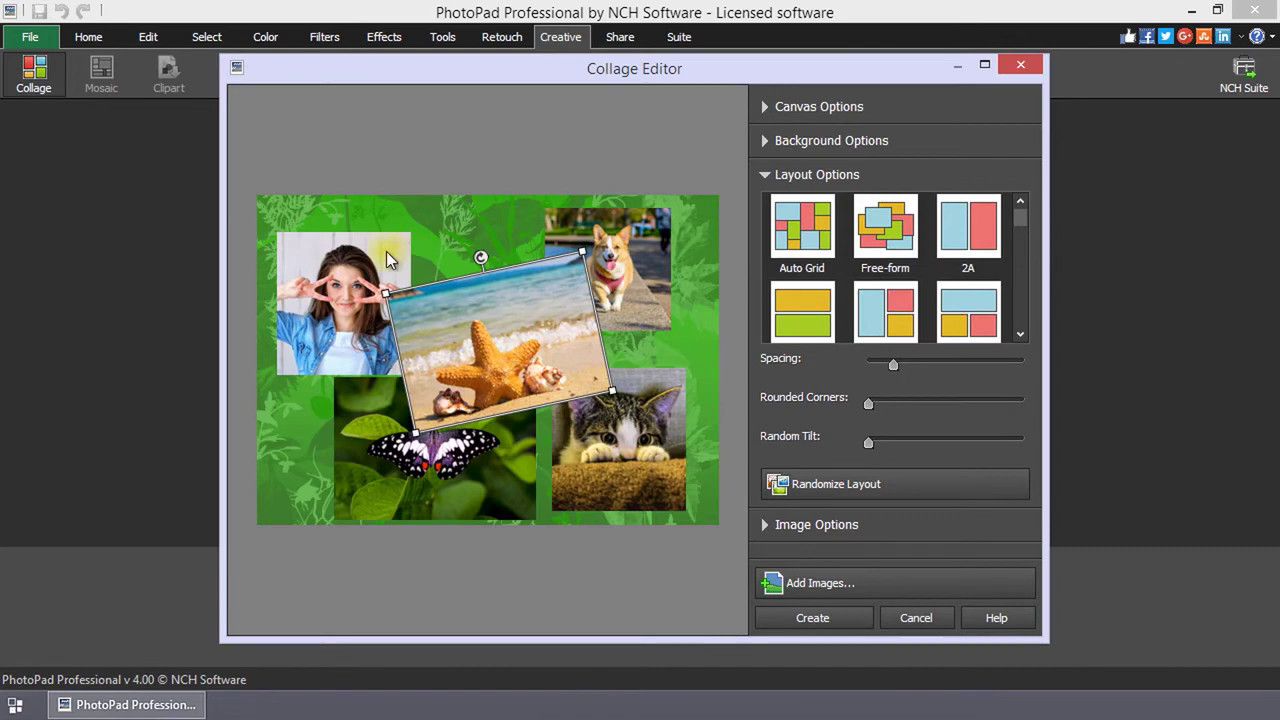
left_click_drag(386, 251, 442, 245)
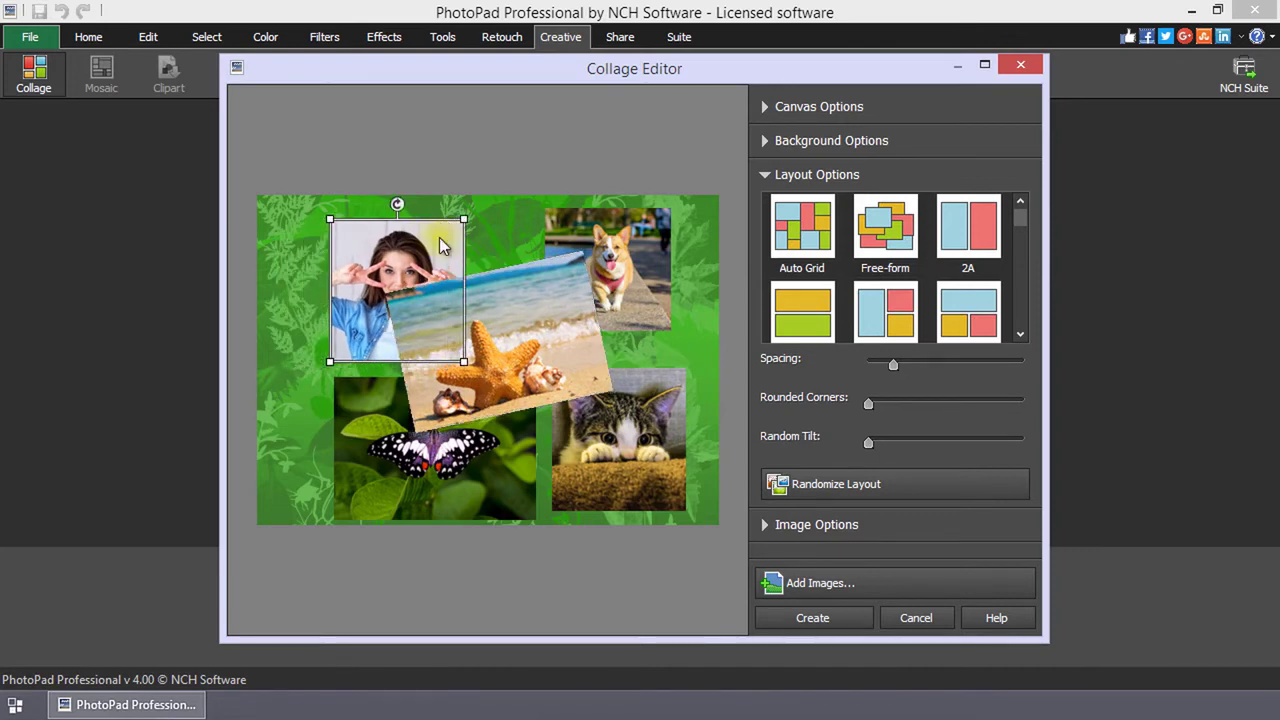
left_click(728, 451)
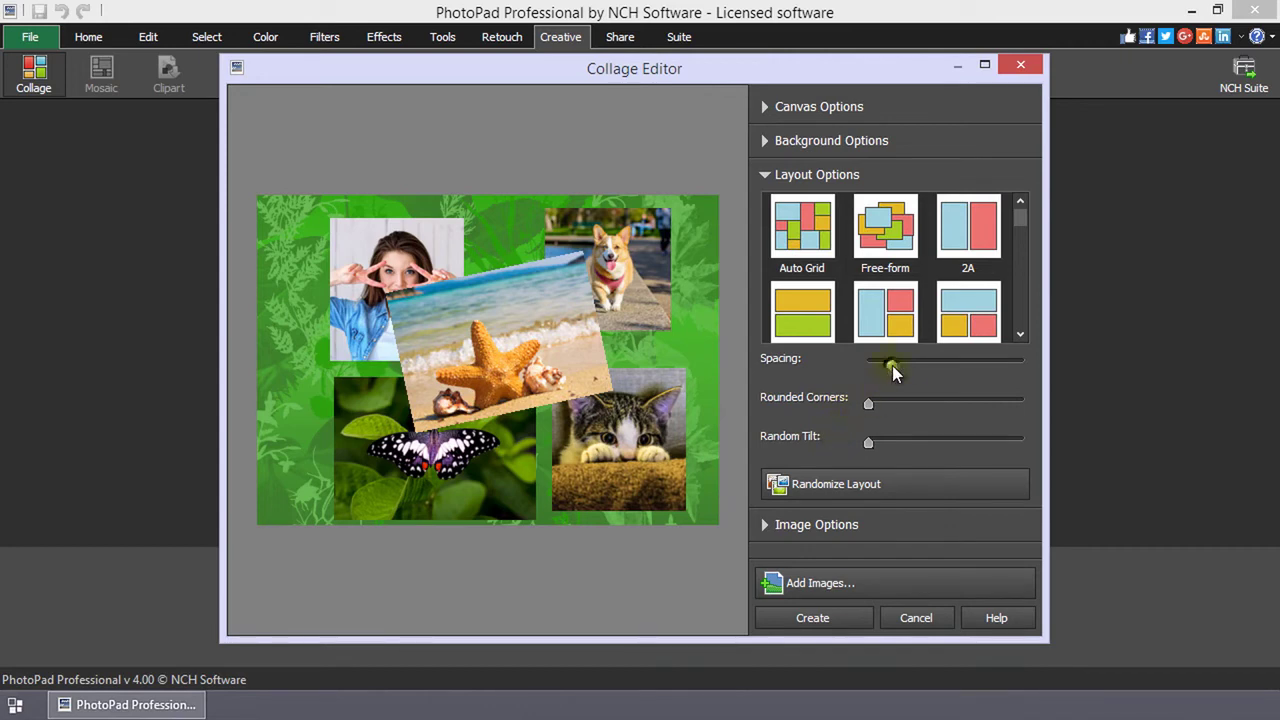
left_click_drag(892, 365, 905, 442)
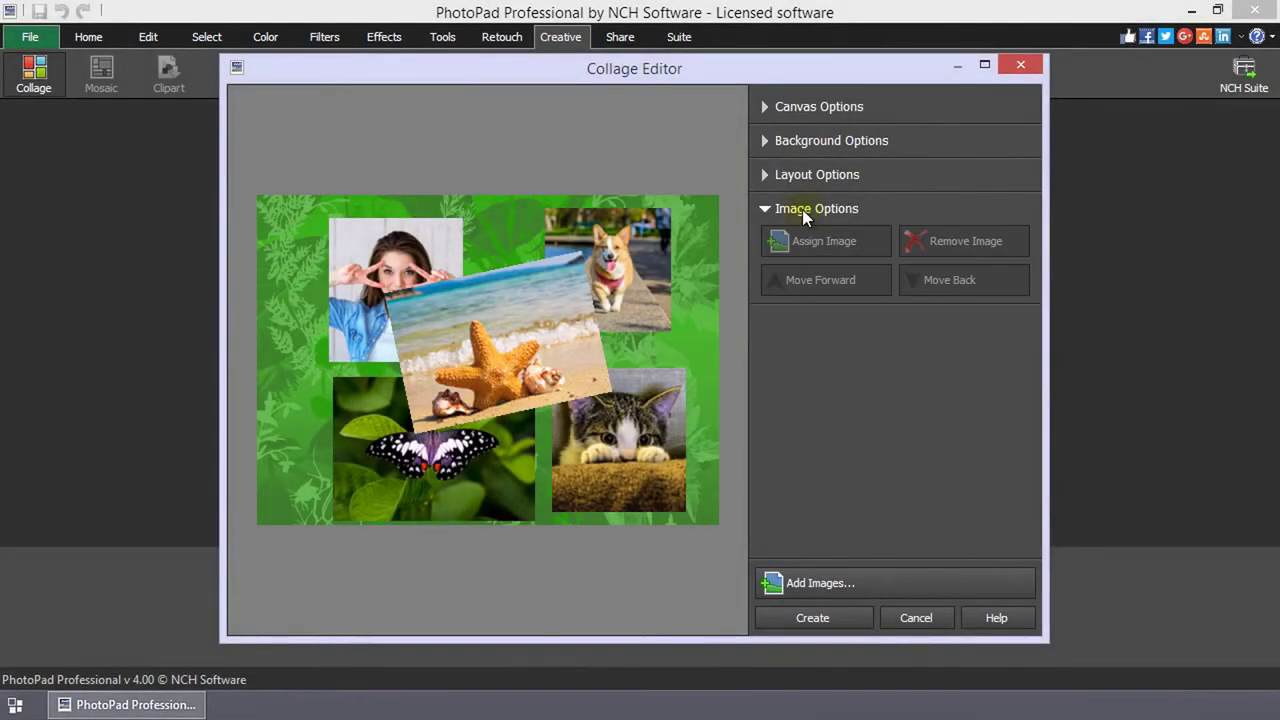
Replace the starfish photo with the mountain lake picture sample6.jpeg
left_click(529, 327)
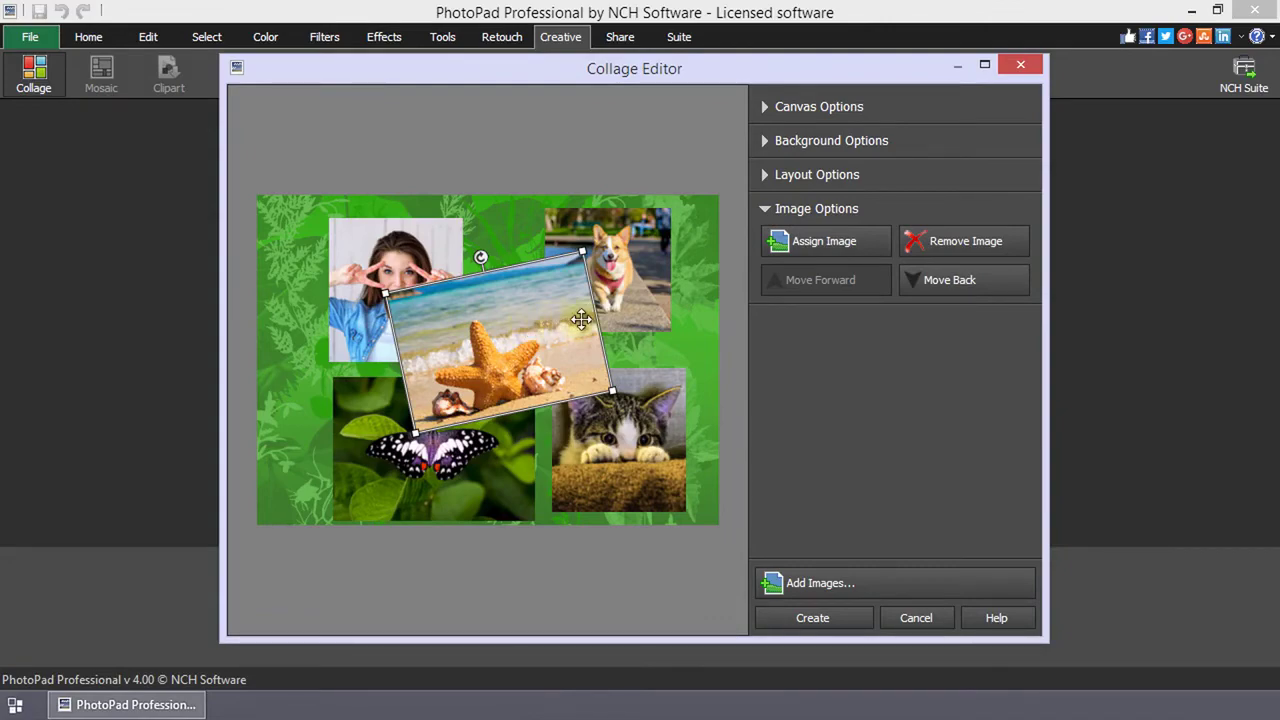
left_click(823, 240)
double_click(1010, 230)
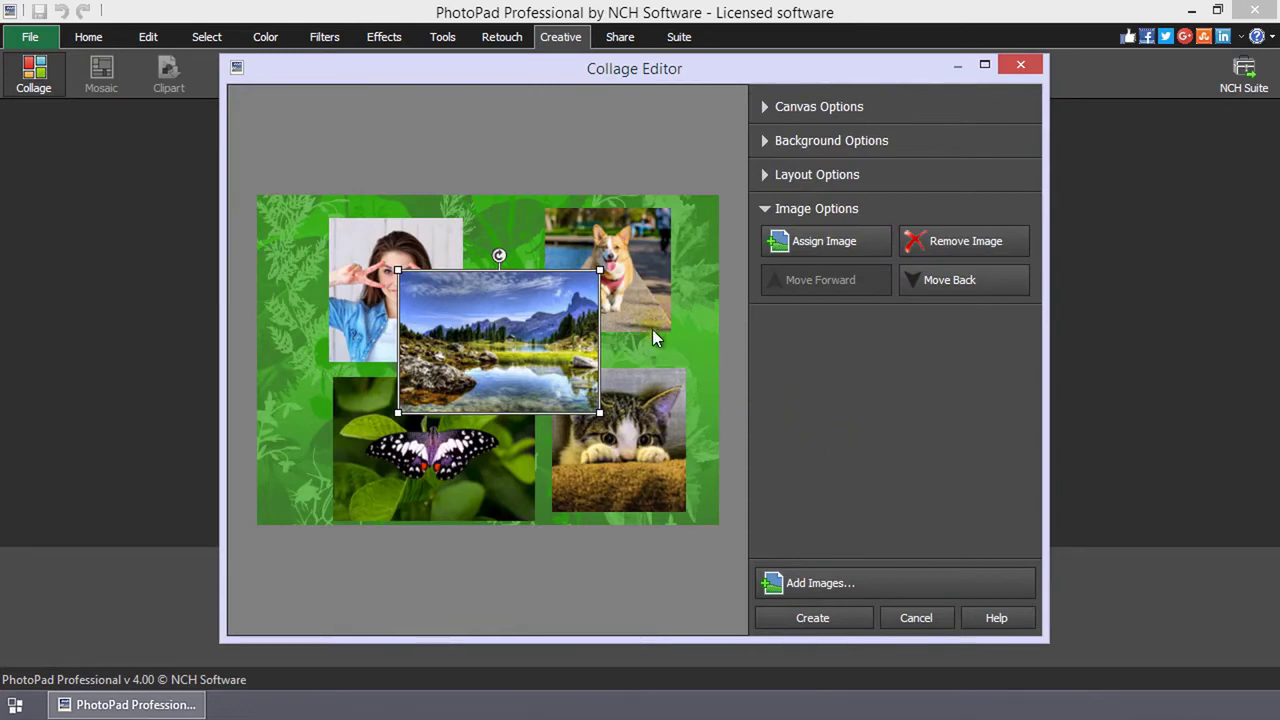
Delete the woman's photo from the collage
left_click(388, 318)
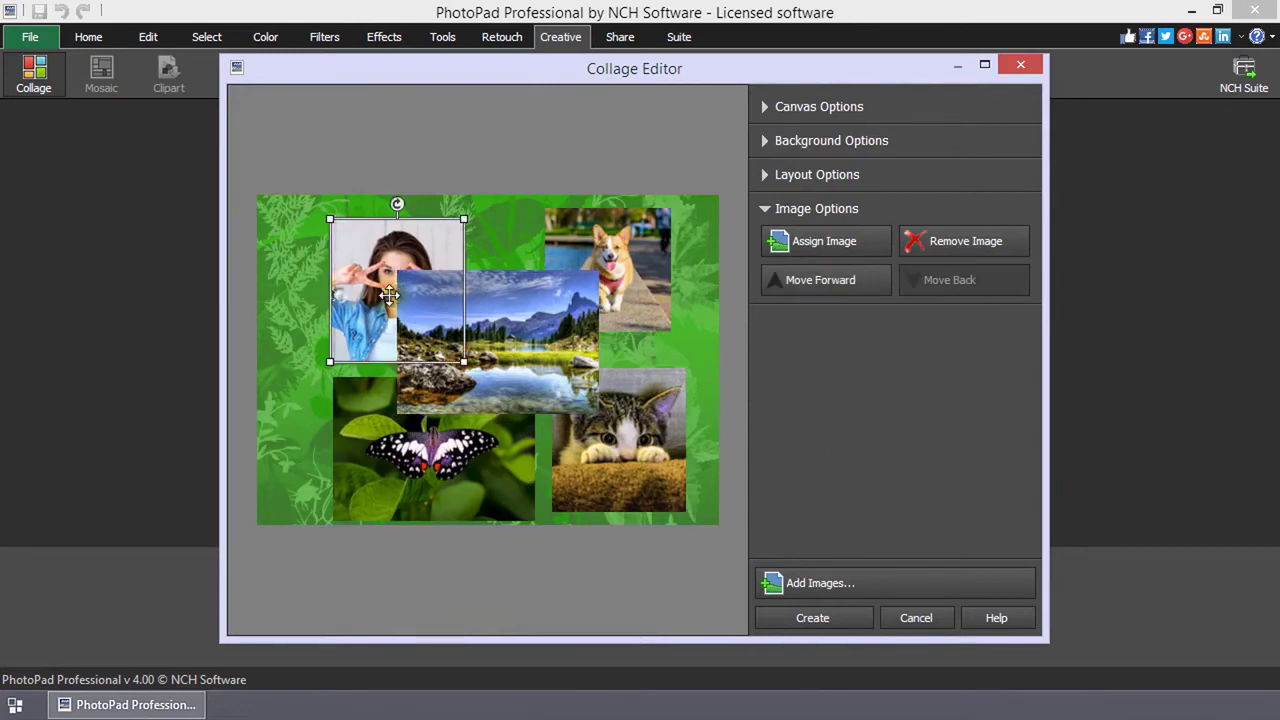
left_click(518, 308)
key("Delete")
key("Delete")
left_click(365, 262)
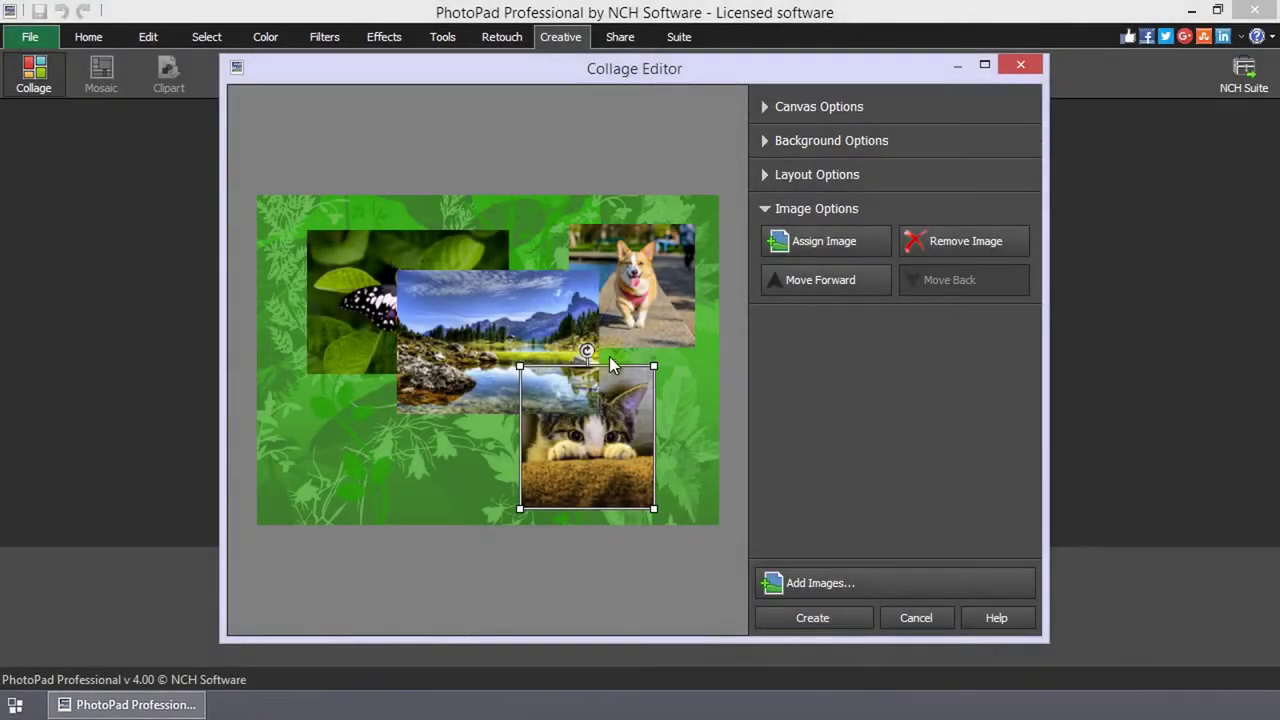
Layer the lake photo above the butterfly and create the collage image
left_click(827, 288)
left_click(514, 310)
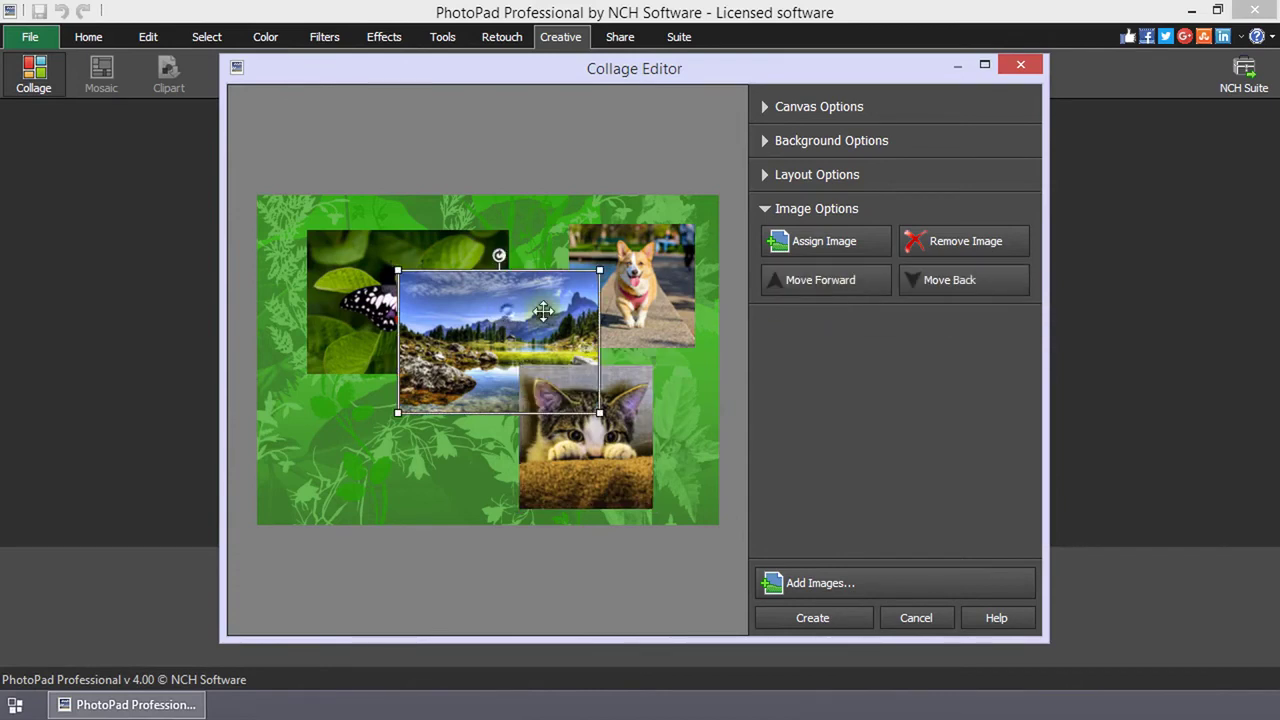
left_click(956, 285)
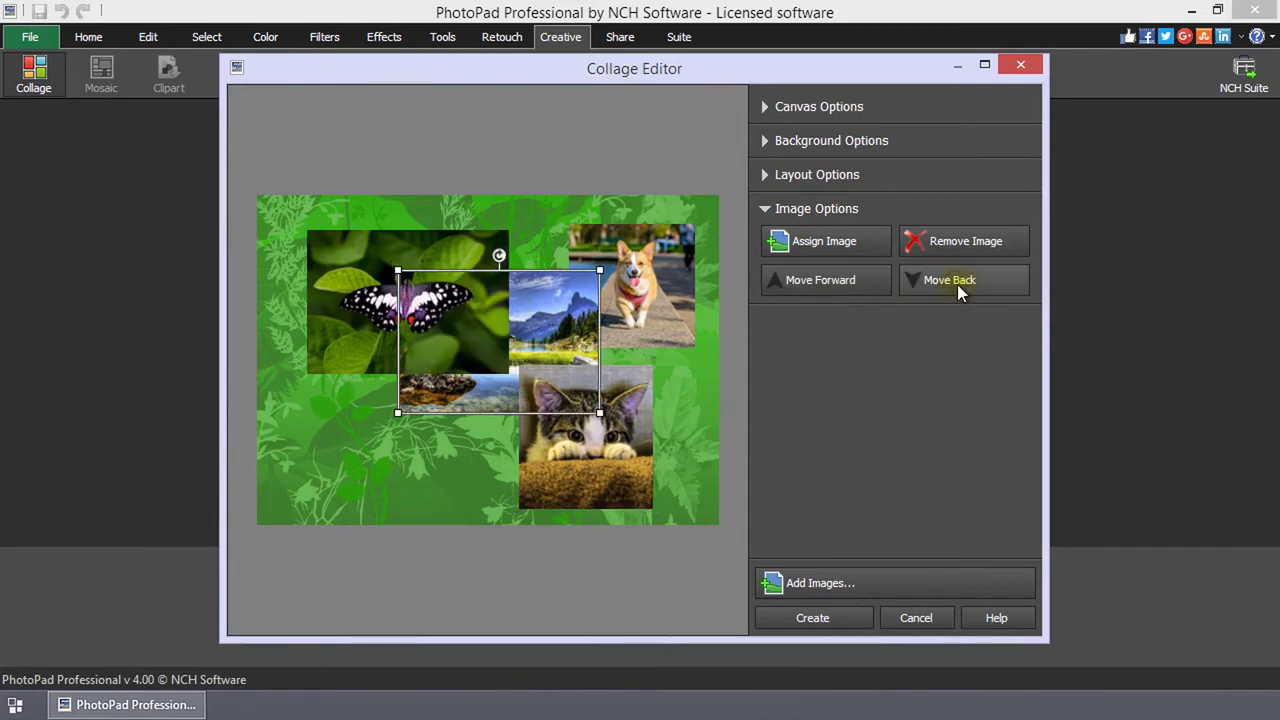
left_click(812, 288)
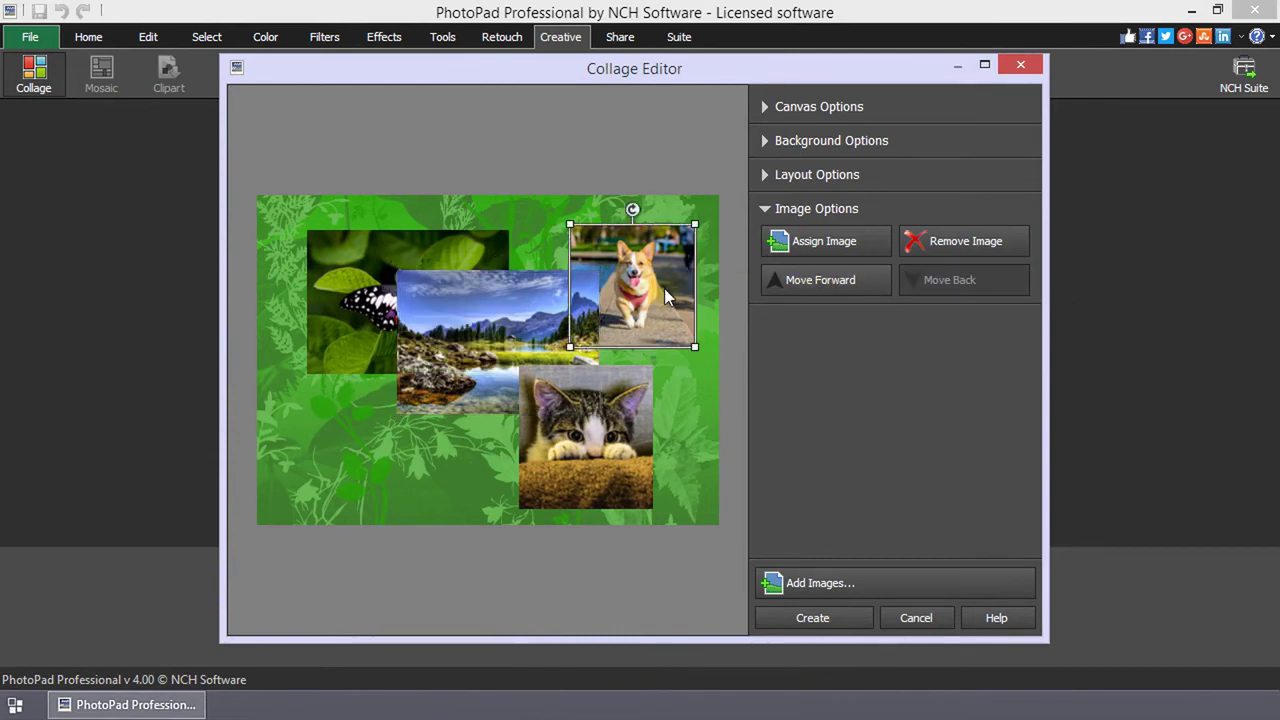
left_click(794, 618)
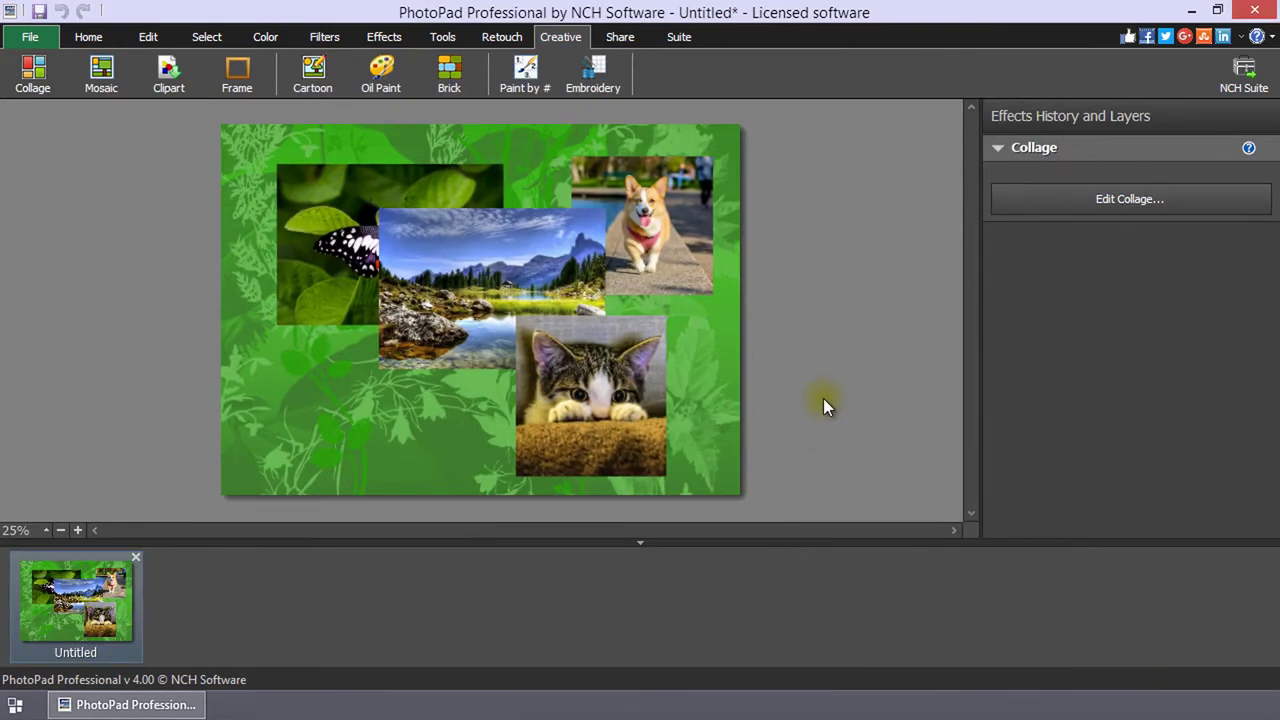
Reopen the collage, swap in the Flowers background, and apply it to the image
left_click(1097, 199)
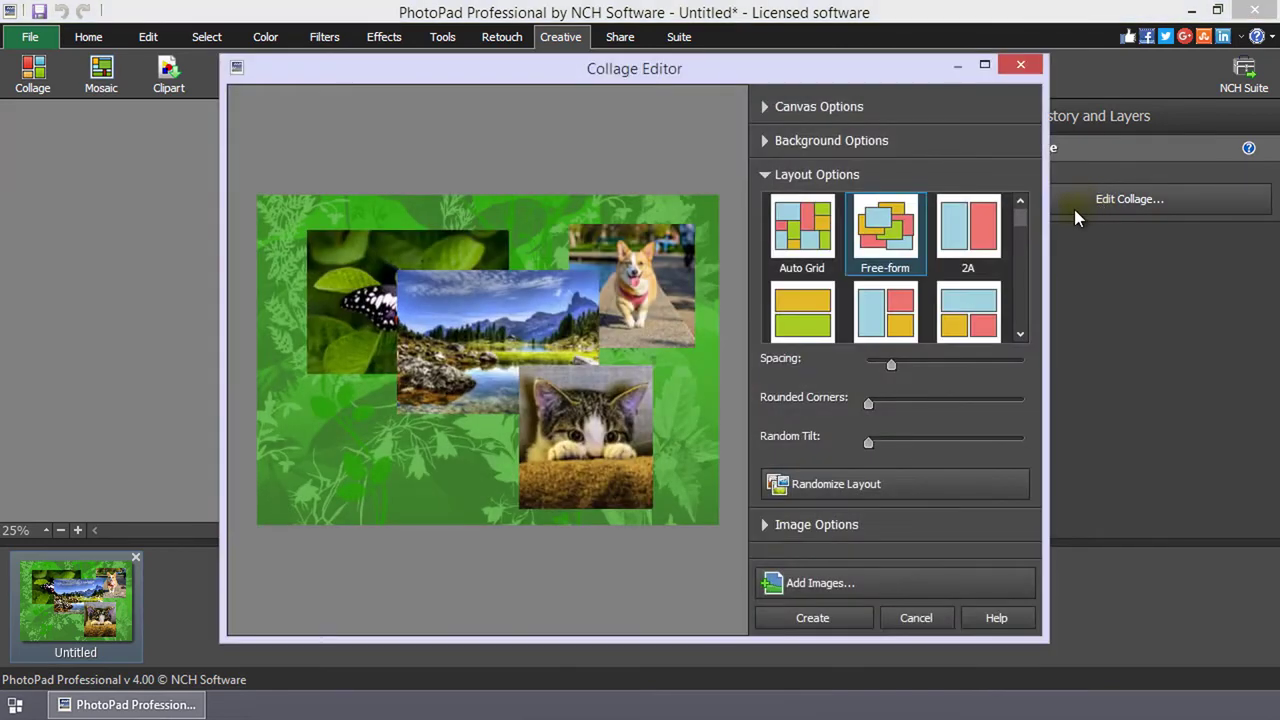
left_click(846, 174)
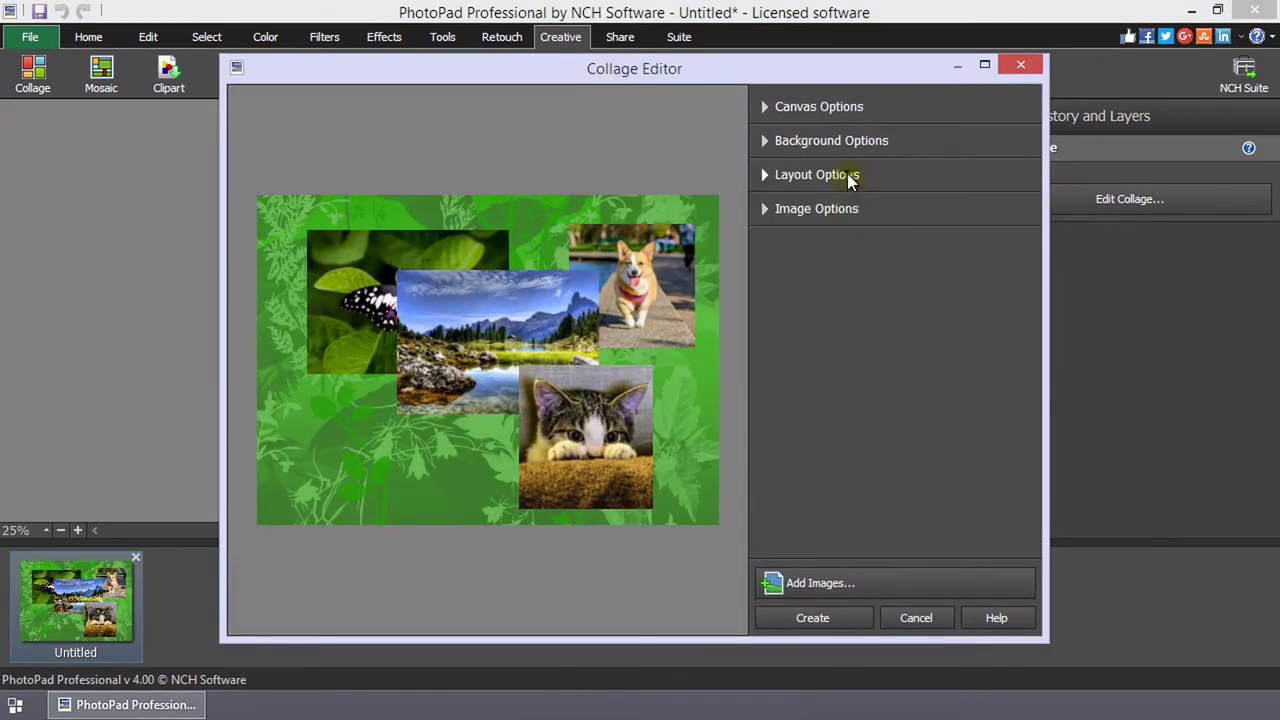
left_click(849, 210)
left_click(849, 211)
left_click(834, 140)
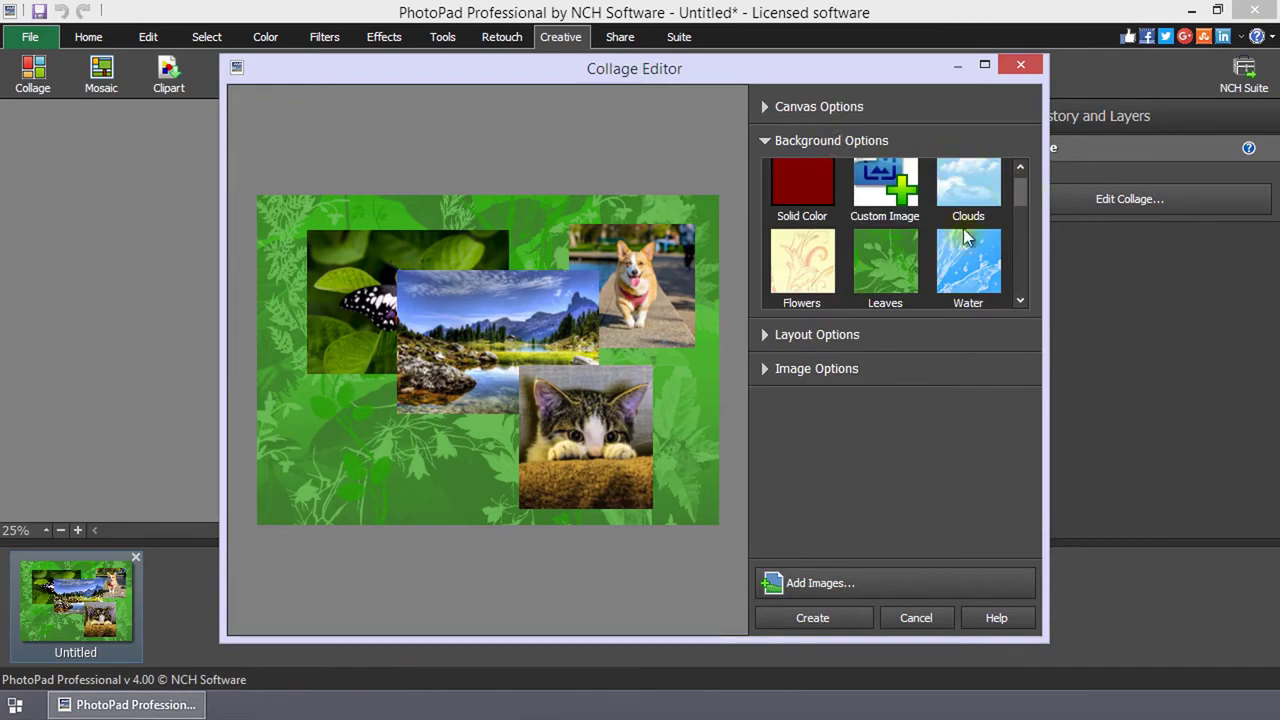
left_click(815, 272)
left_click(813, 617)
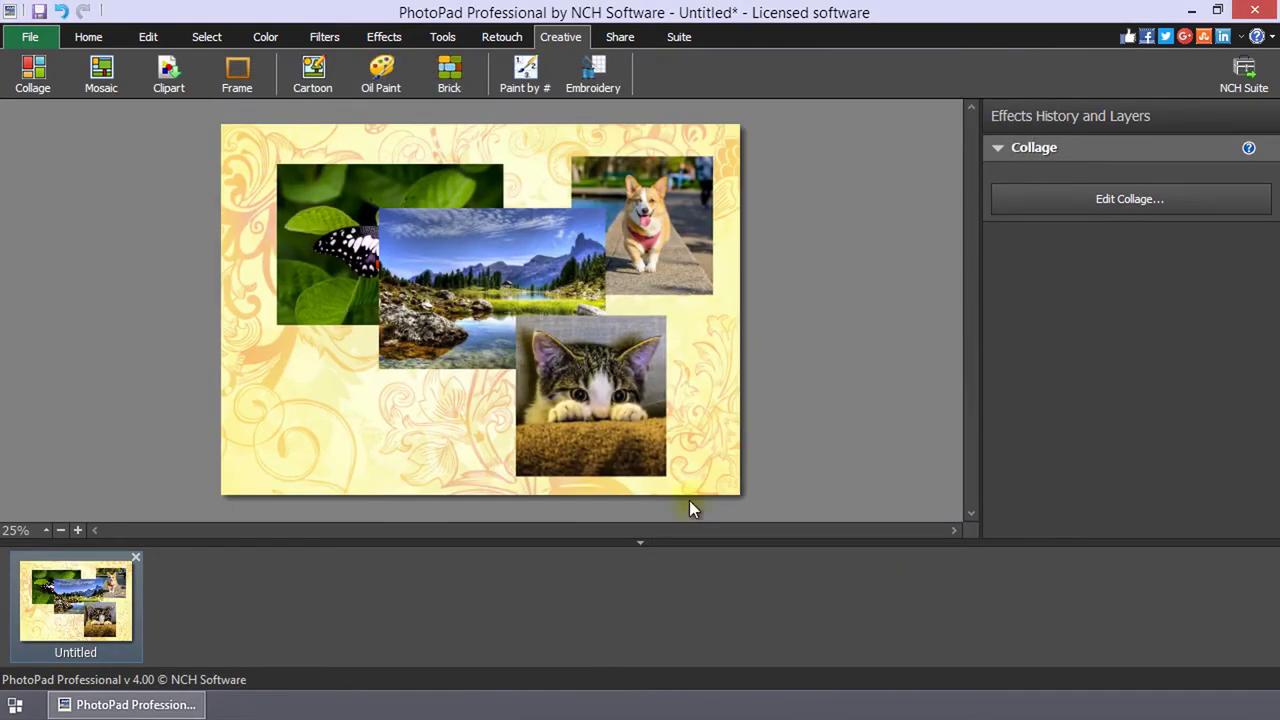
left_click(88, 37)
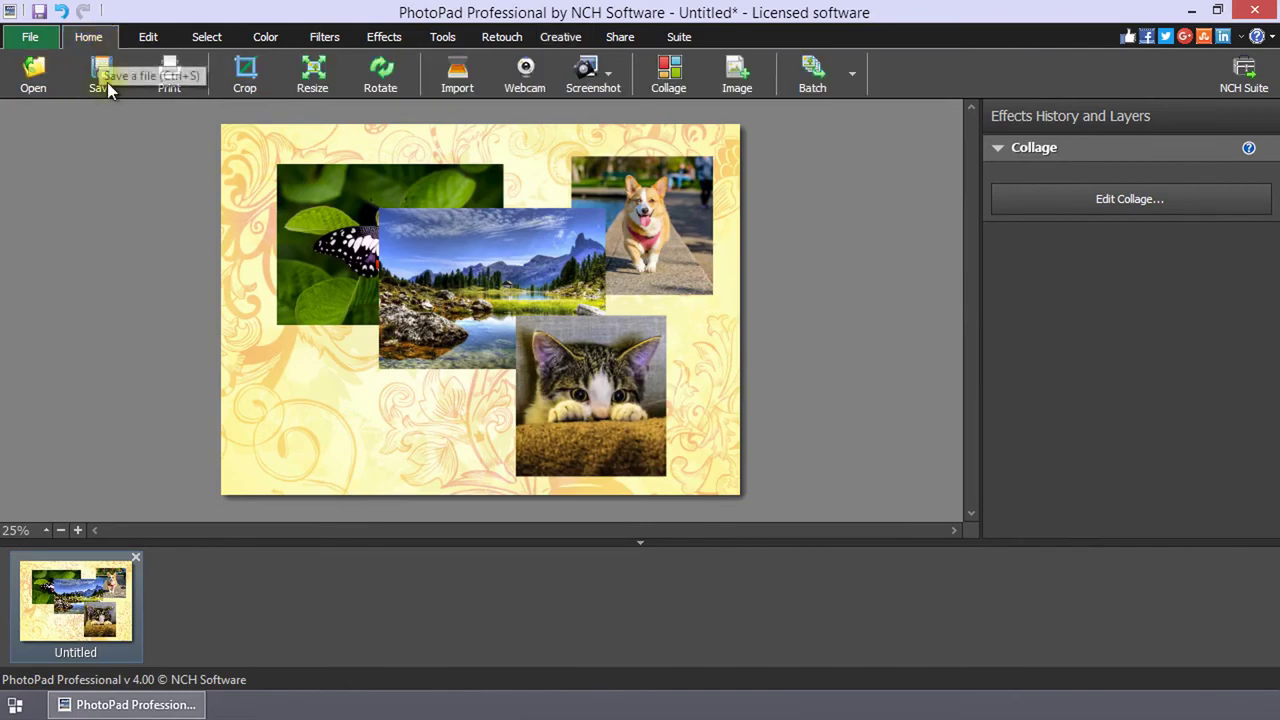
Save the yellow-flowers collage as a PNG file named 'collage'
left_click(41, 12)
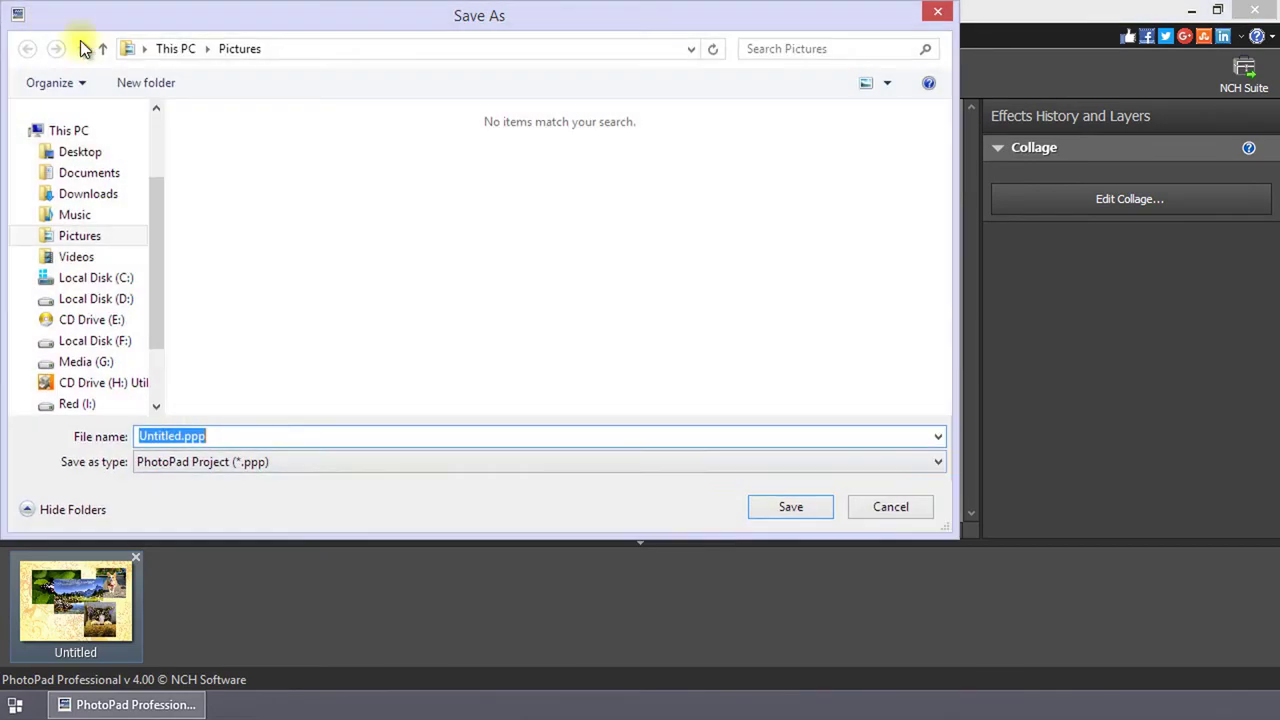
type("collage")
left_click(323, 468)
left_click(323, 527)
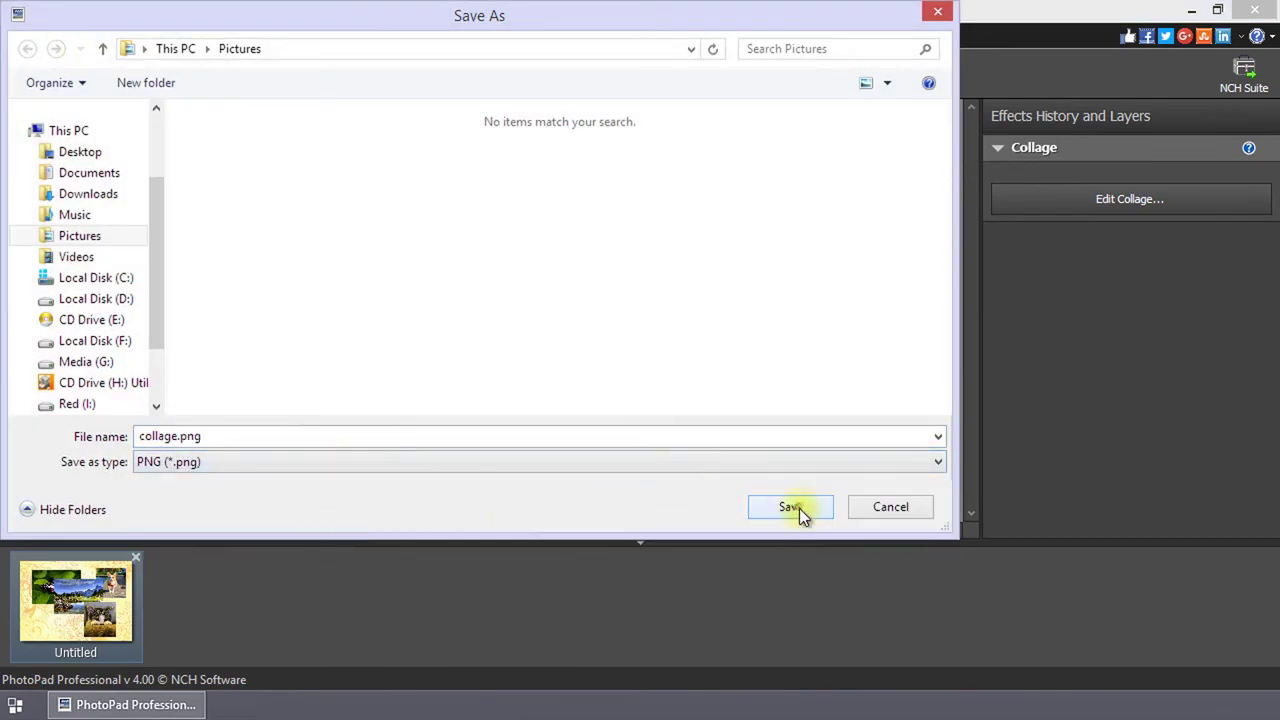
left_click(790, 507)
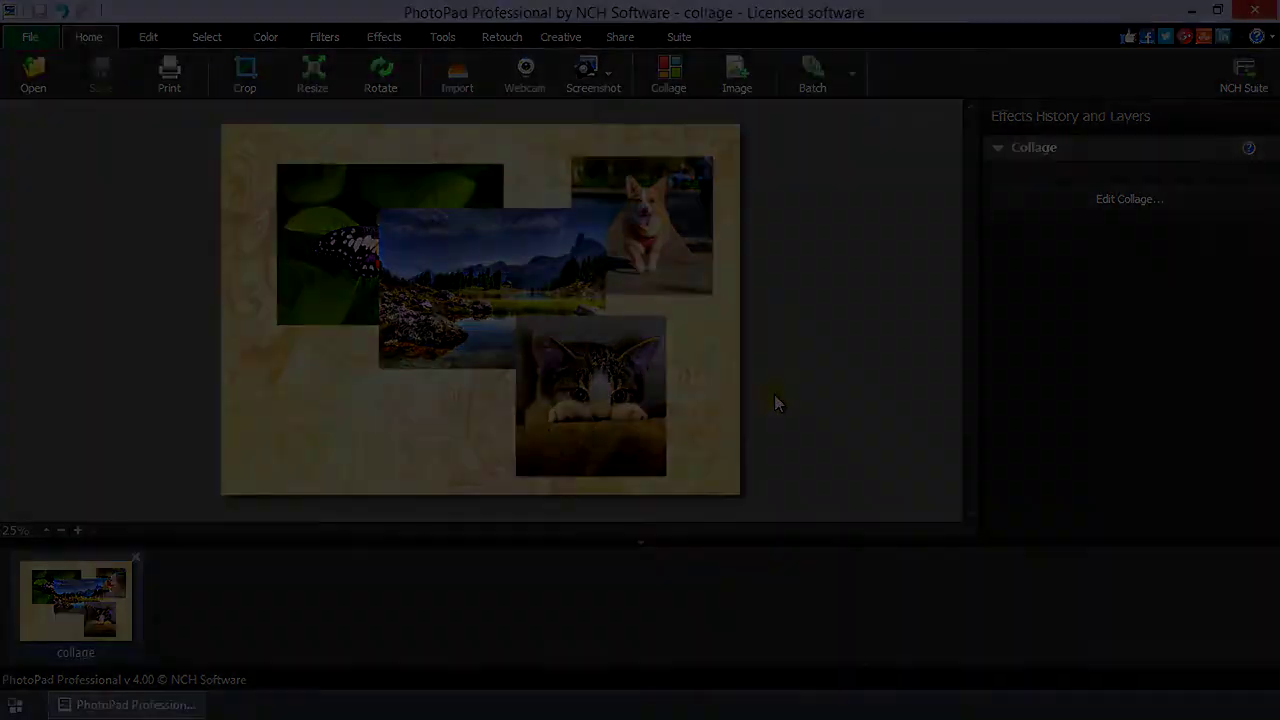